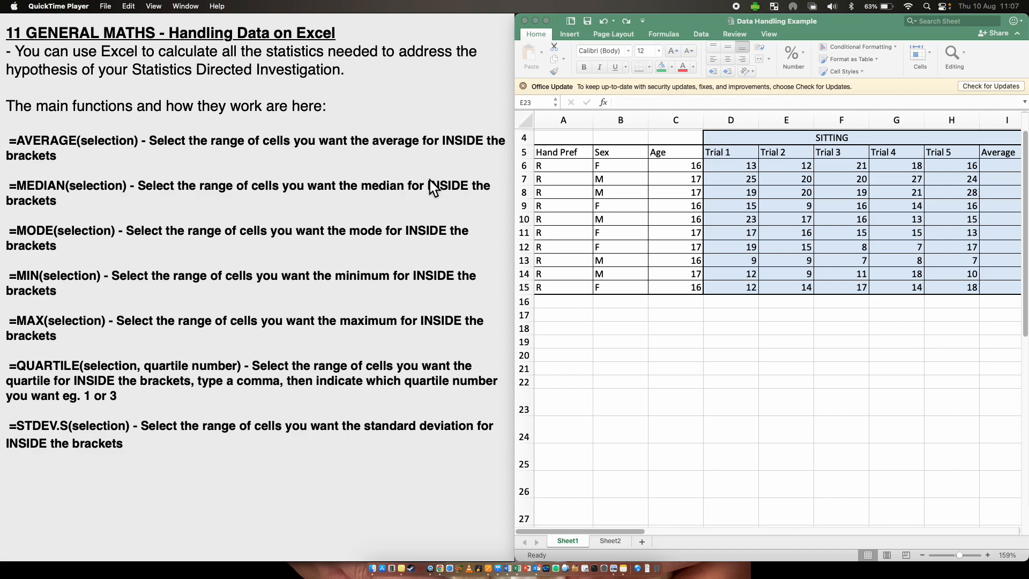
click(637, 335)
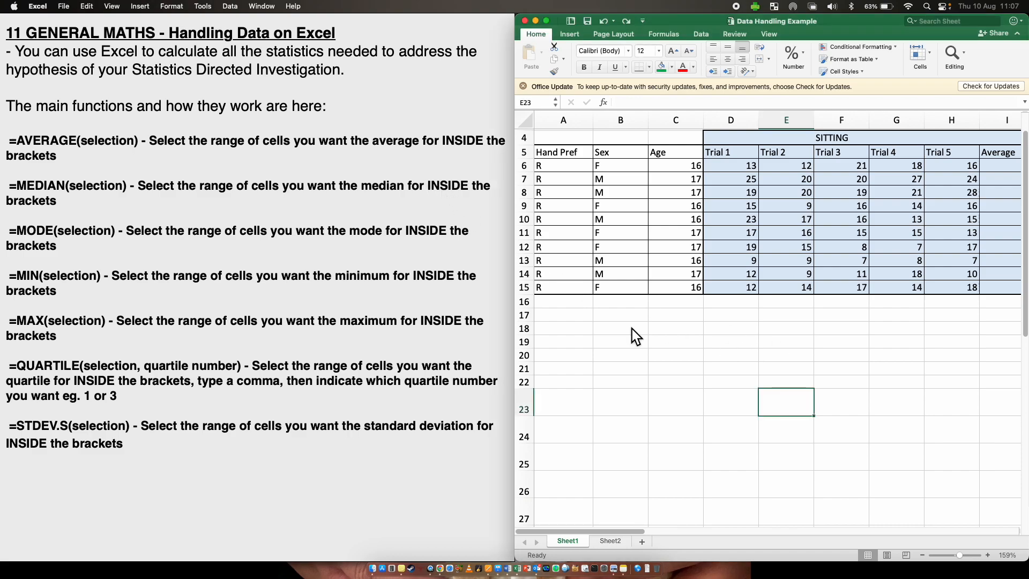
click(615, 319)
scroll(611, 363, up, 1)
click(578, 320)
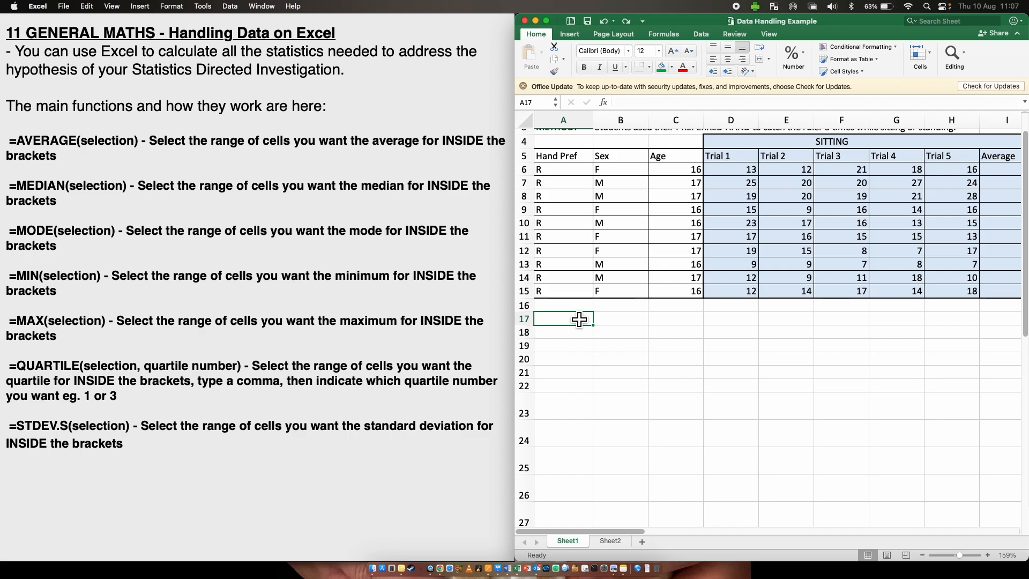
text(=)
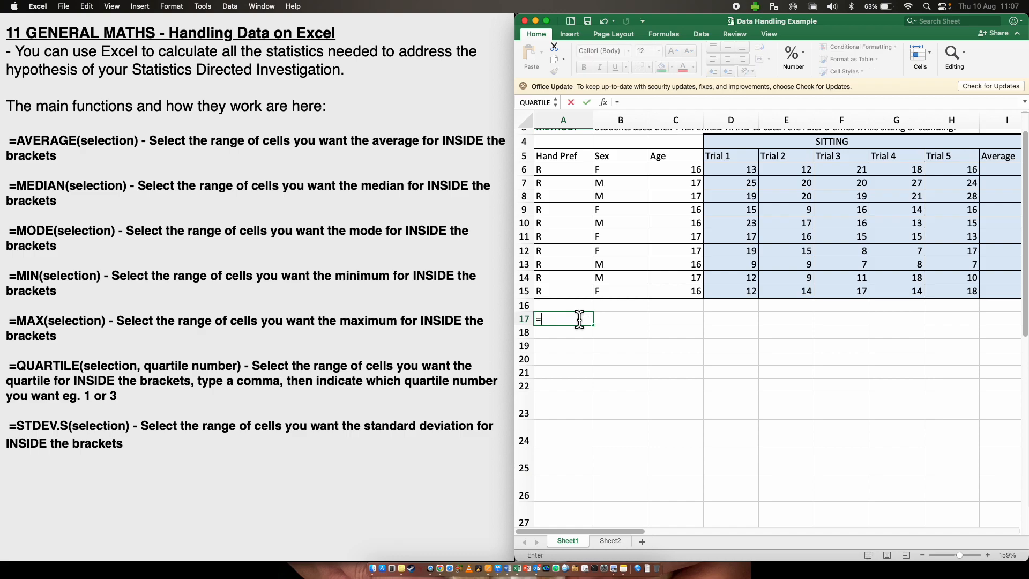
key(BackSpace)
click(587, 377)
- Enter the formula =3+2 in cell A17
click(570, 321)
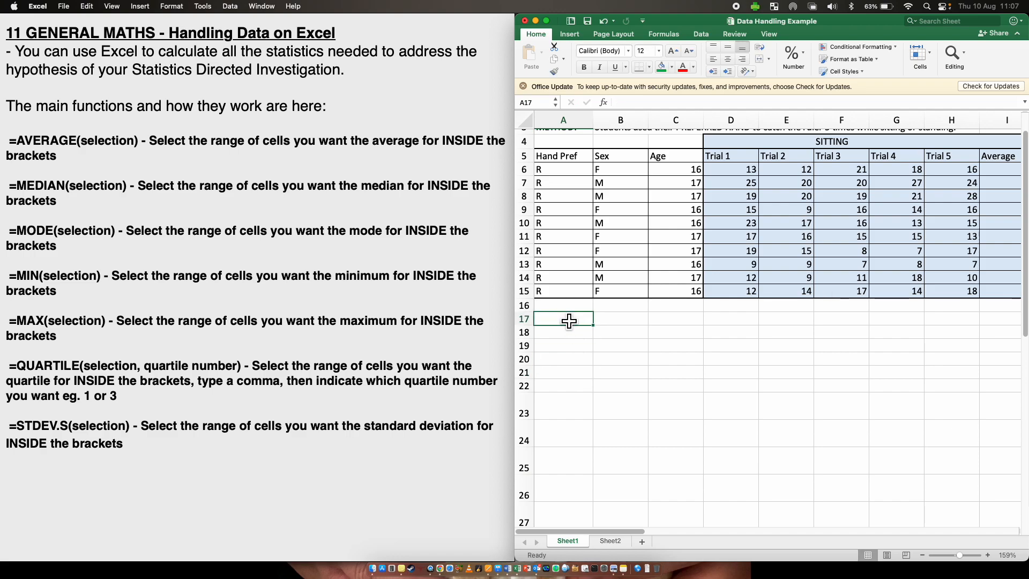
text(=3)
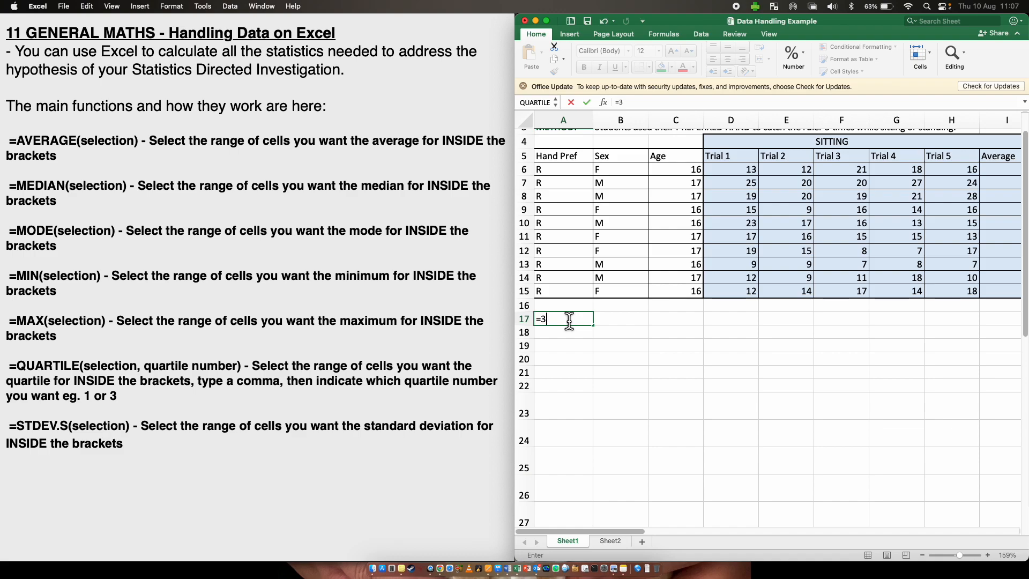
text(+2)
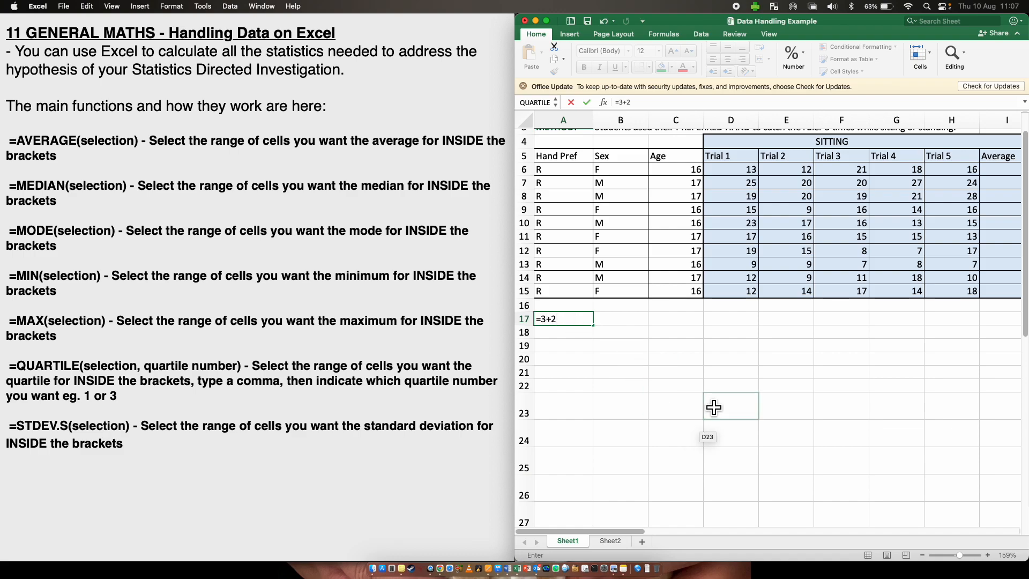
key(Return)
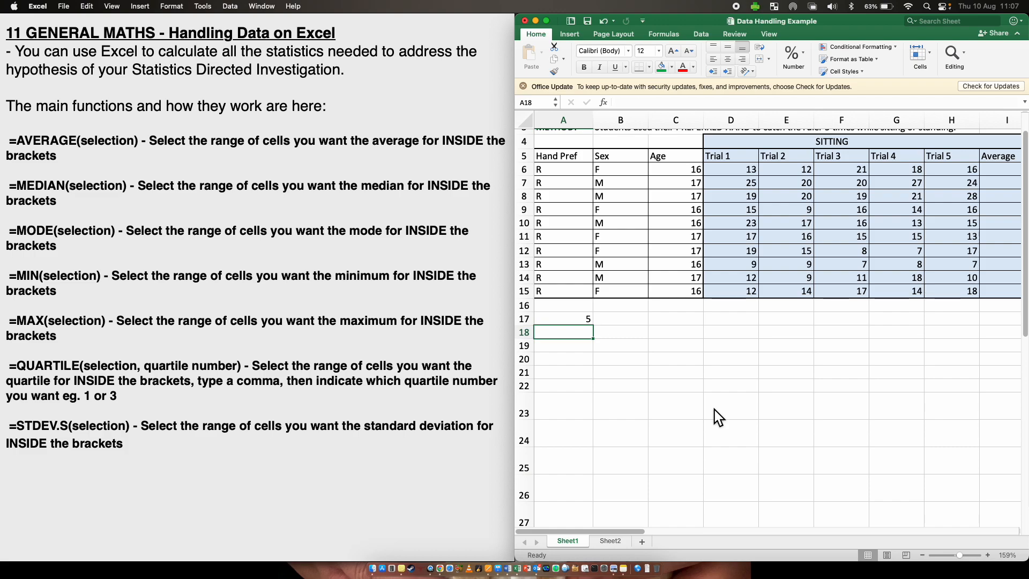
- Replace cell A17 with the value 5 and enter 3 in cell B17
click(549, 320)
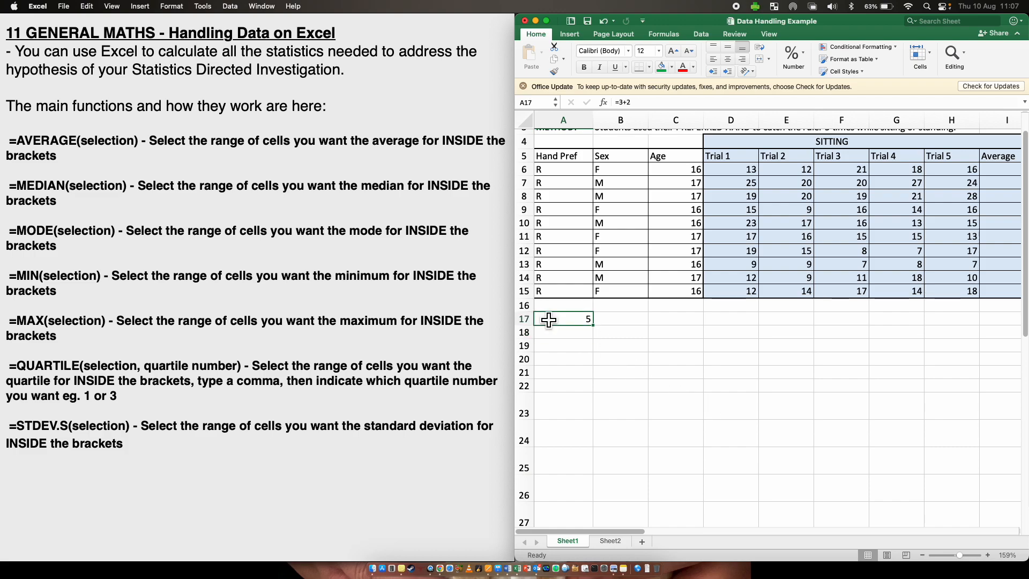
text(5)
click(613, 318)
text(3)
click(675, 319)
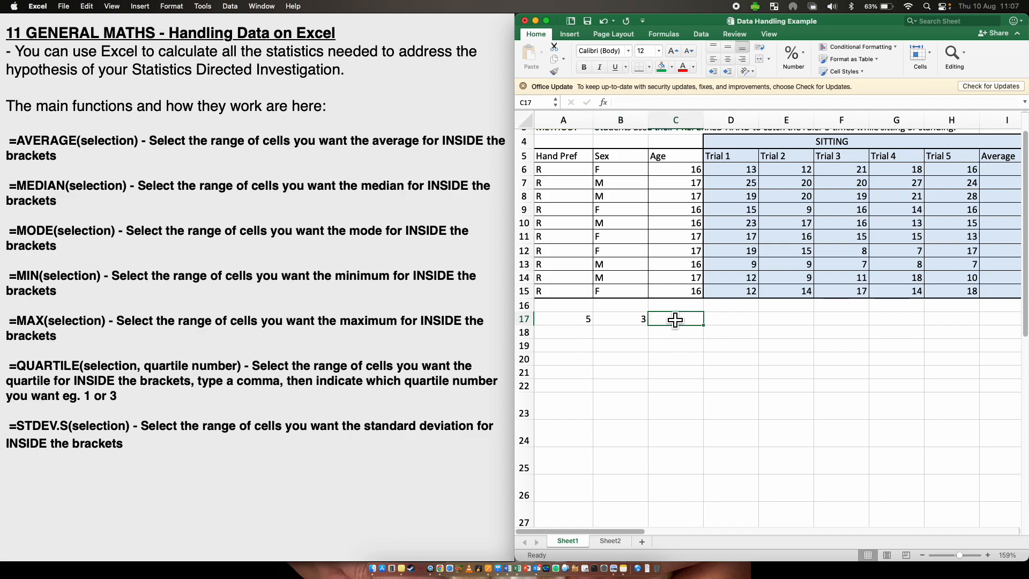
- Enter a formula in C17 multiplying A17 by B17 (=A17*B17)
text(=)
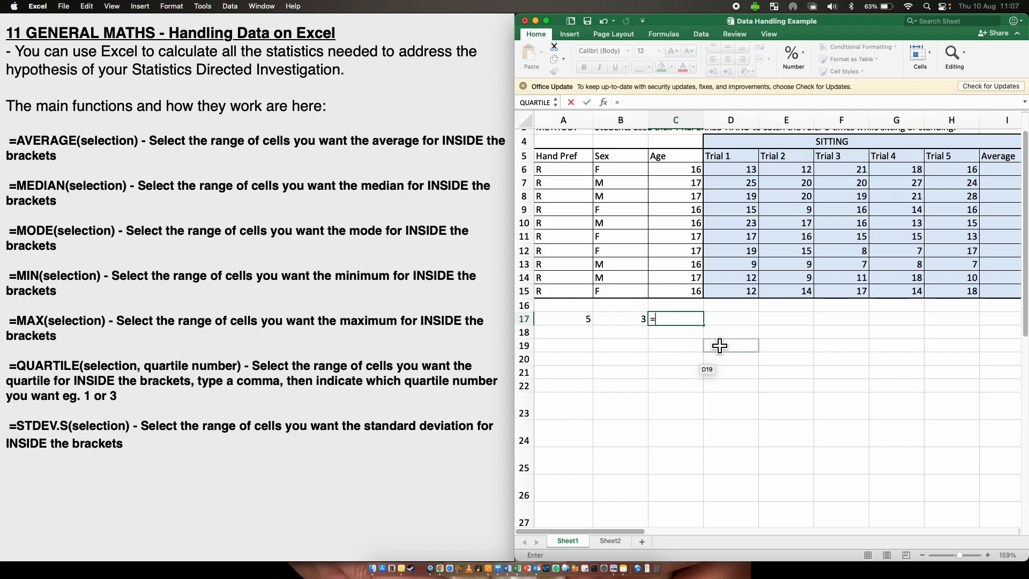
click(579, 313)
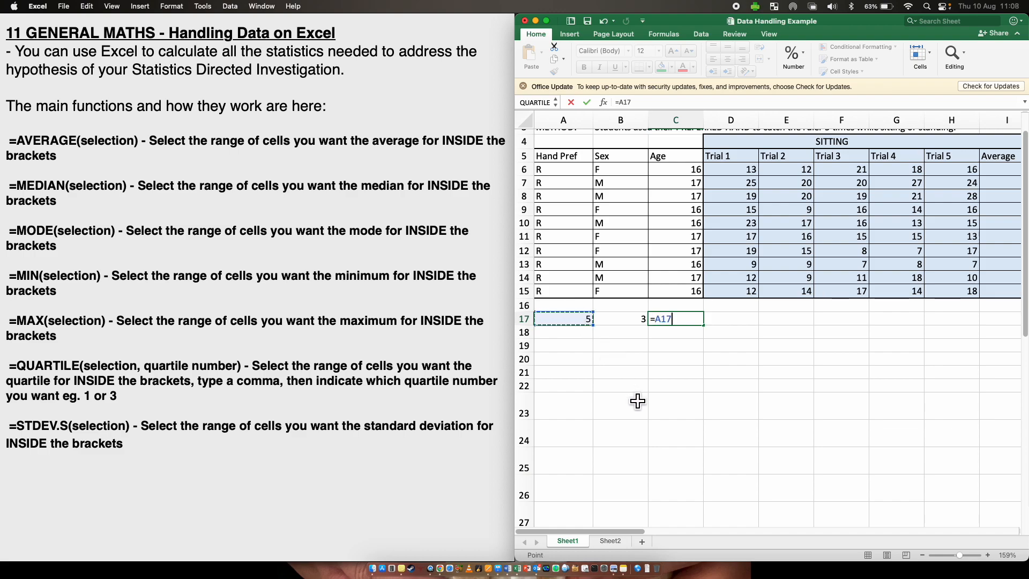
text(*)
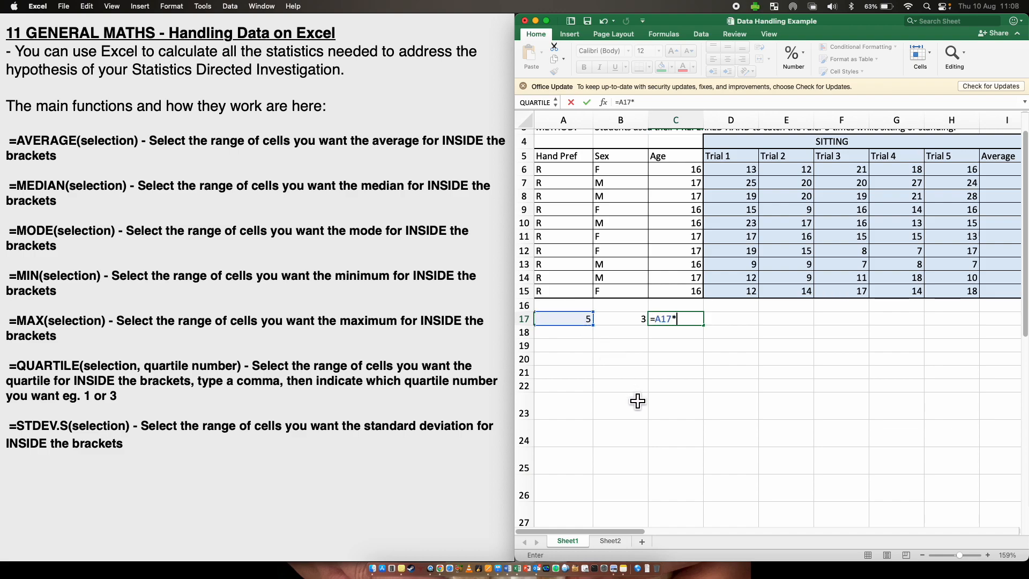
click(622, 317)
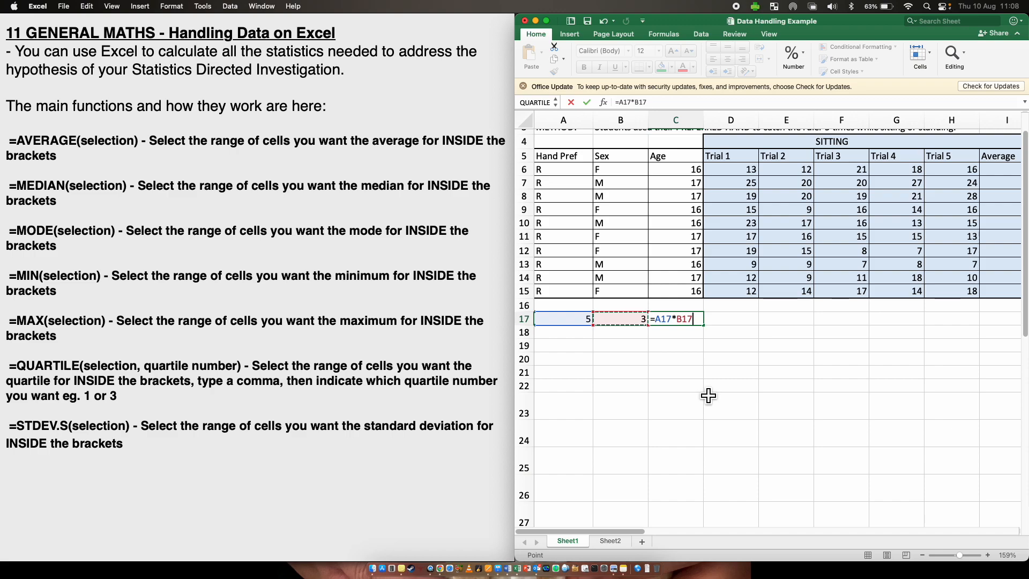
key(Return)
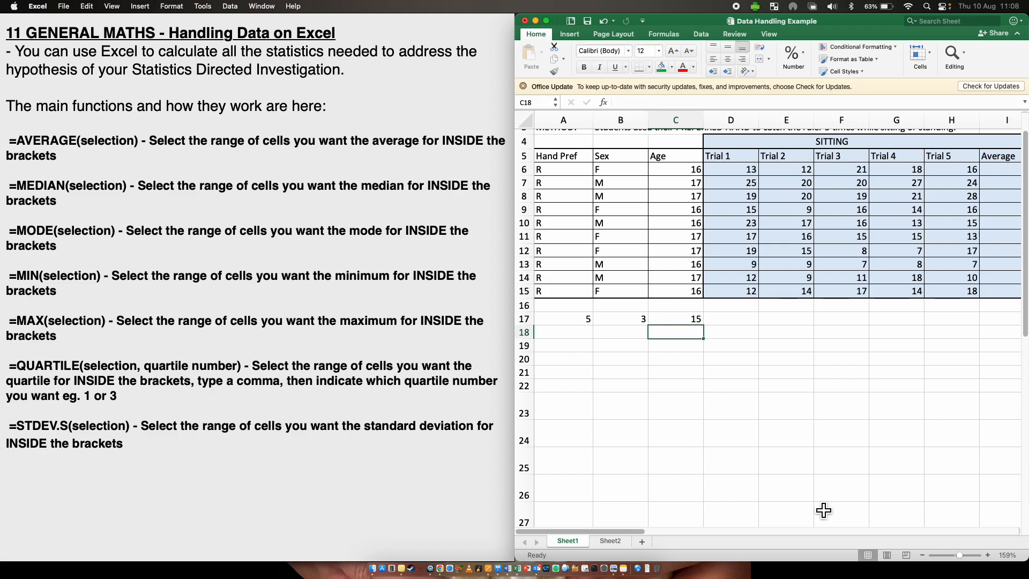
- Change the value in cell A17 to 10
click(572, 320)
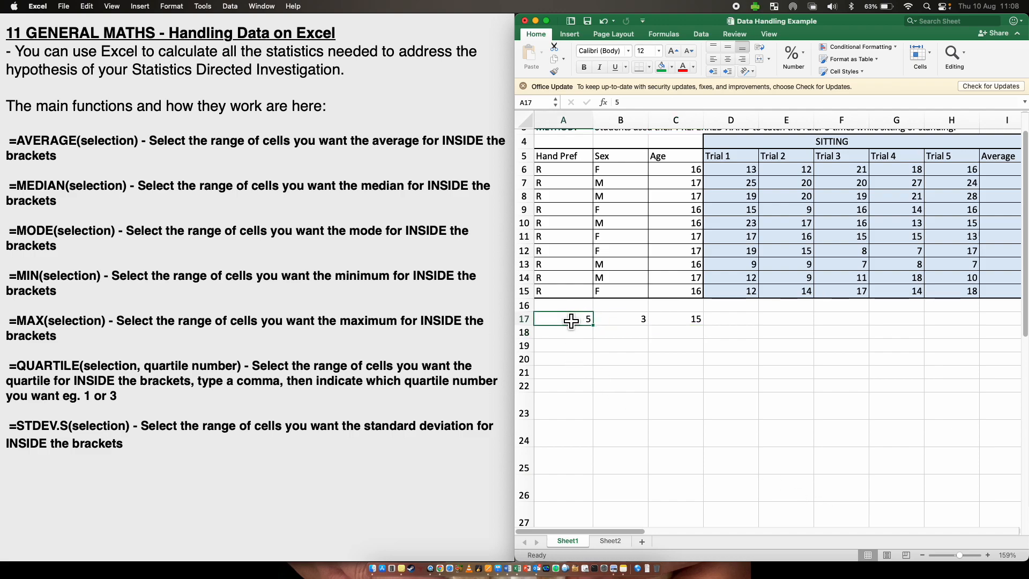
text(10)
key(Return)
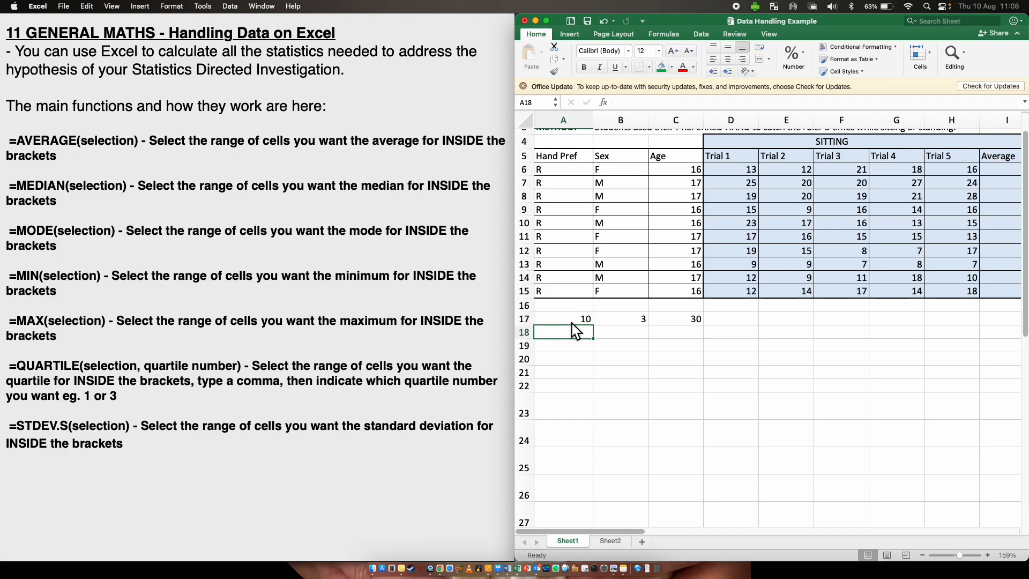
- Clear the contents of cells A17 to C17
drag(562, 320, 707, 319)
key(Delete)
- Select the Trial 1 to Trial 5 sitting values in row 6 to view their summary statistics
click(717, 426)
scroll(717, 426, right, 2)
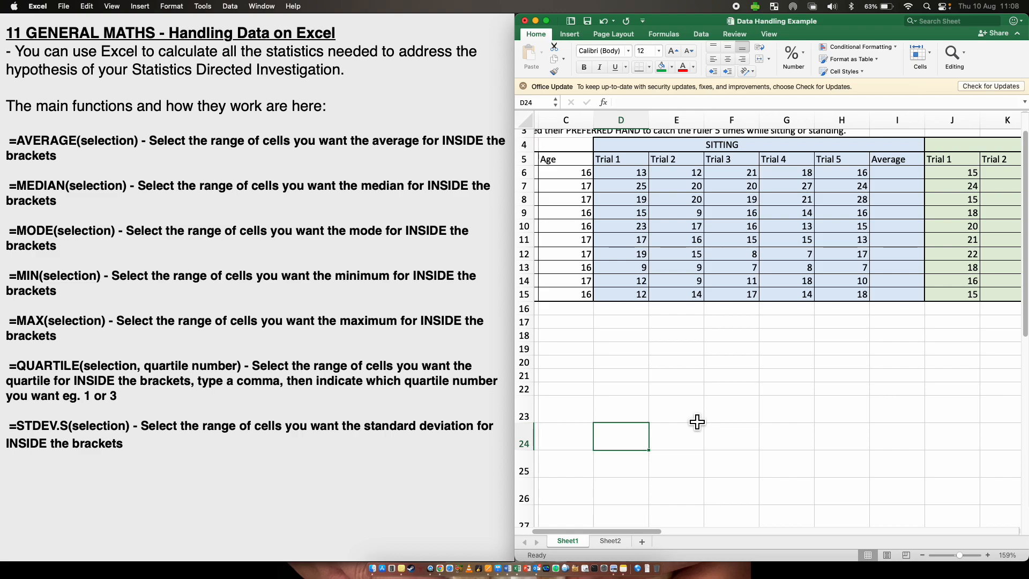
click(752, 444)
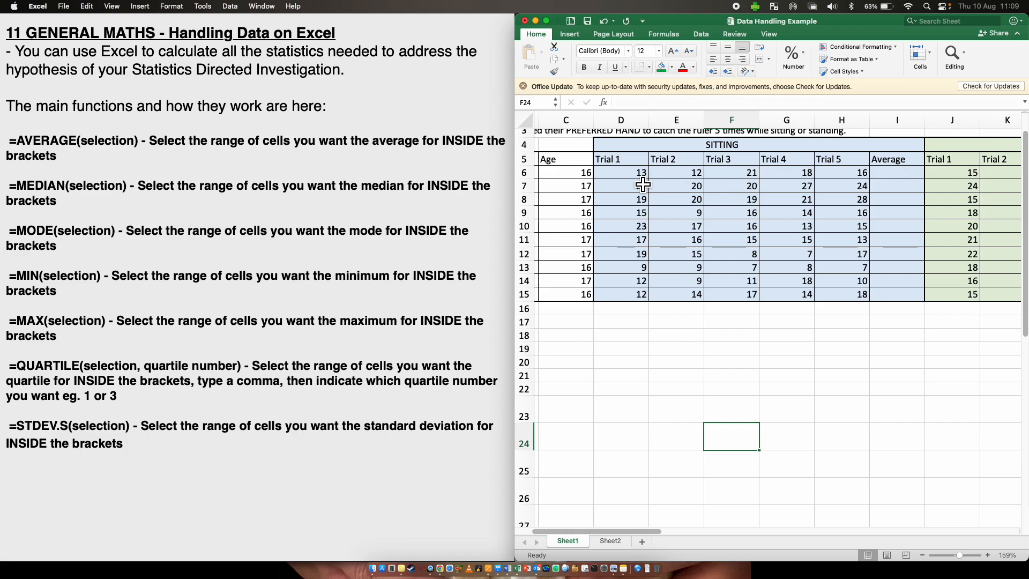
drag(636, 174, 856, 172)
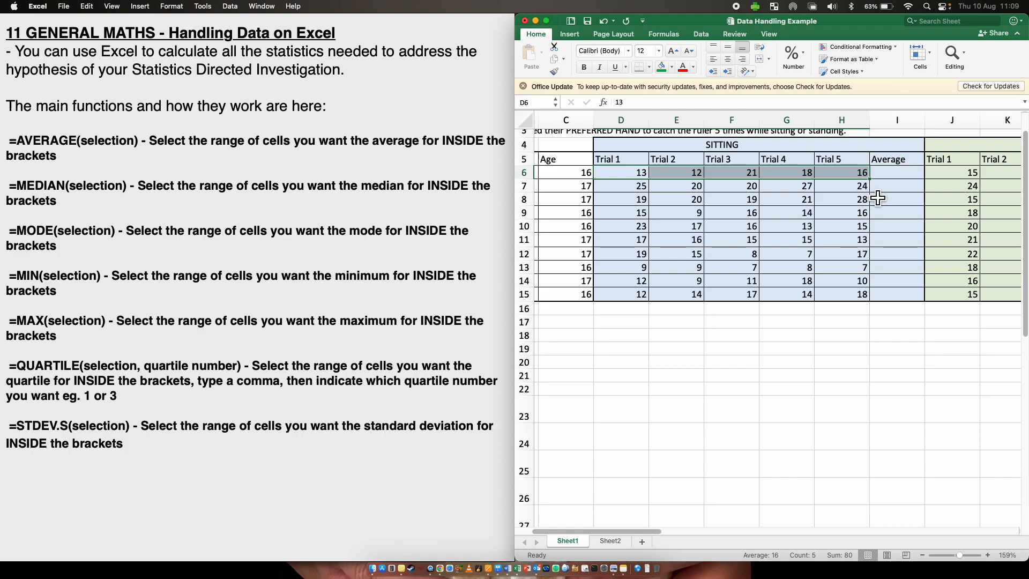
click(879, 319)
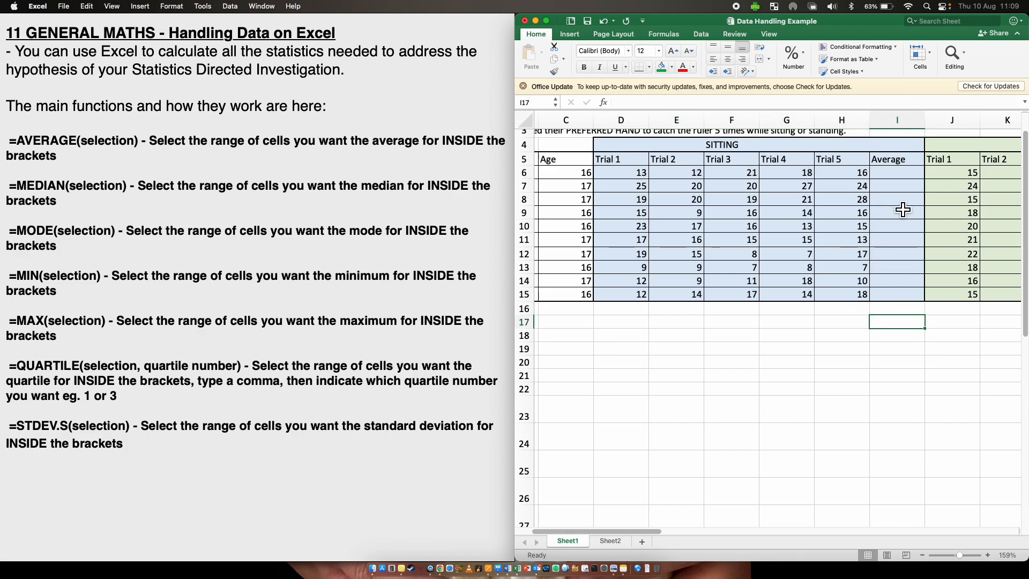
- Enter =AVERAGE(D6:H6) in the sitting Average cell of row 6
click(889, 176)
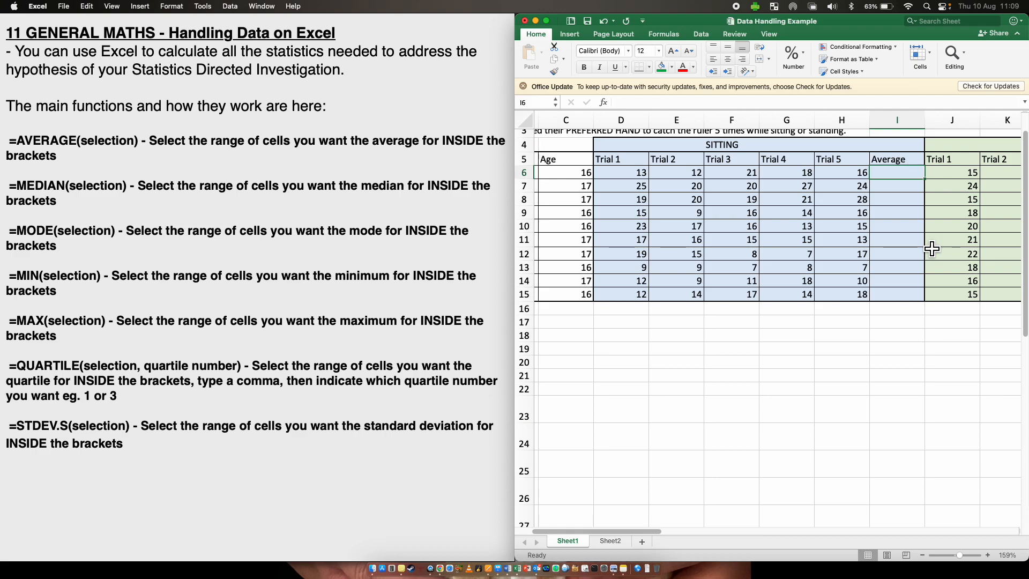
text(=)
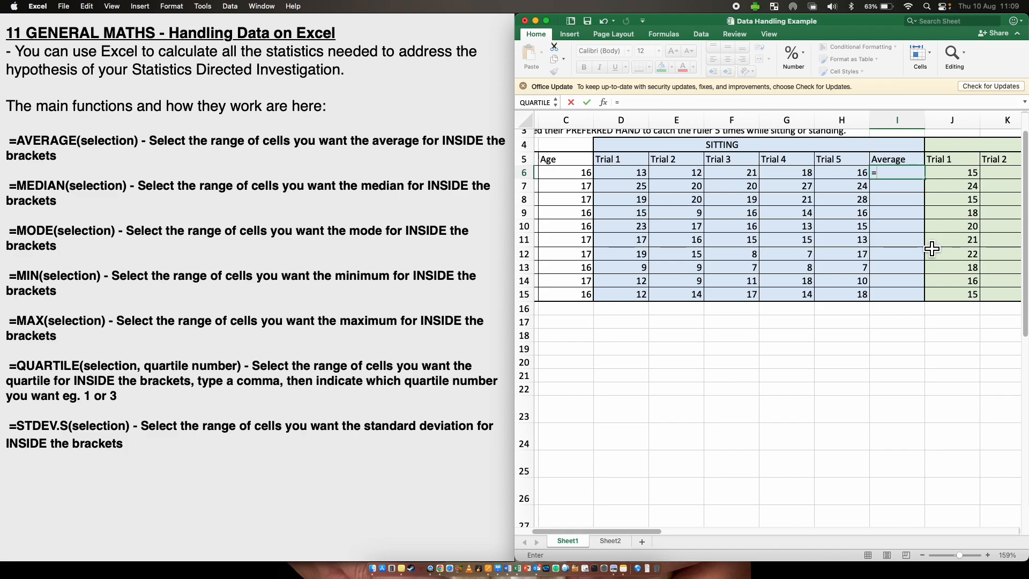
text(AV)
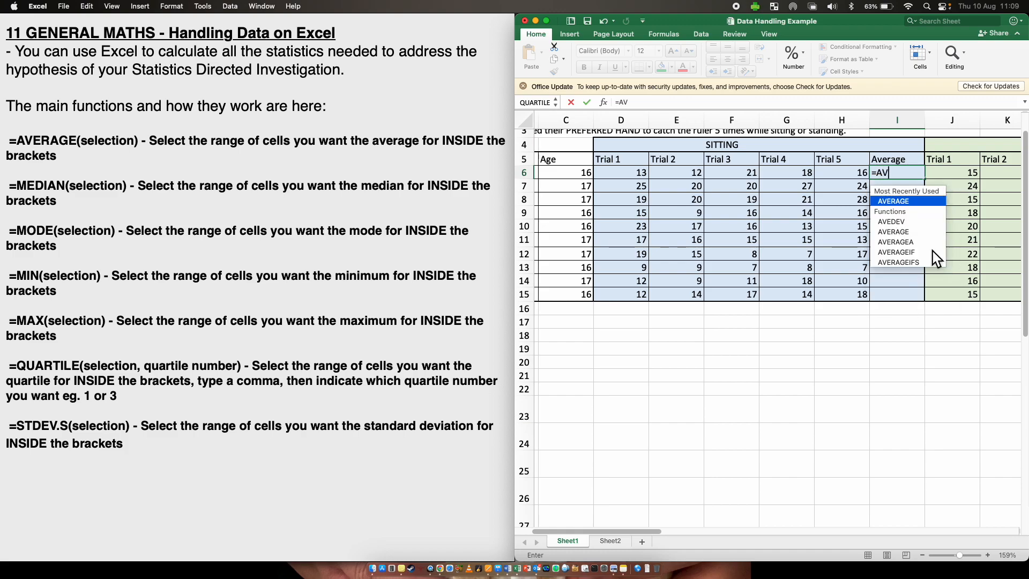
text(ERAGE)
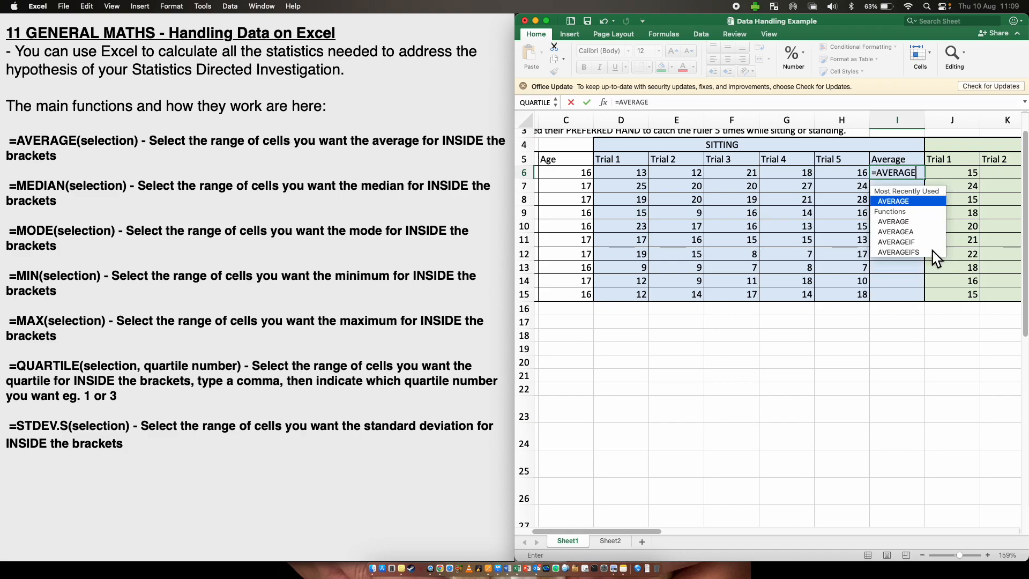
double_click(921, 199)
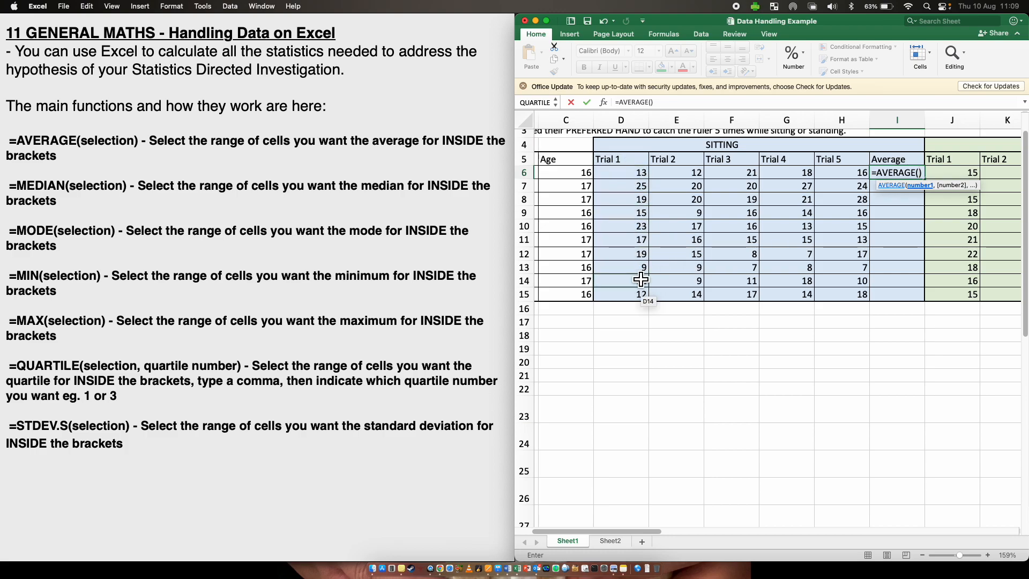
scroll(639, 279, left, 1)
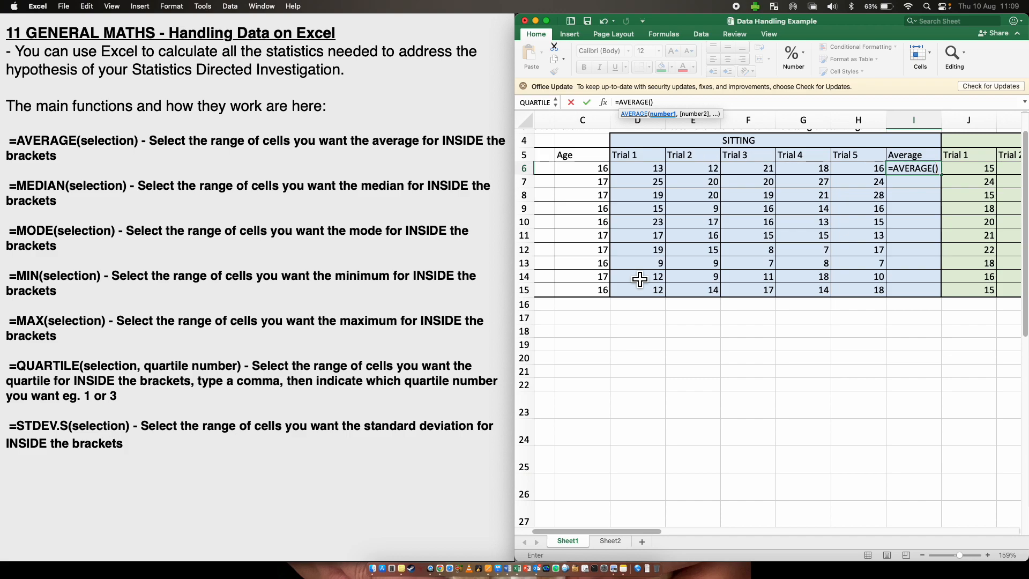
scroll(678, 257, up, 3)
scroll(677, 257, left, 2)
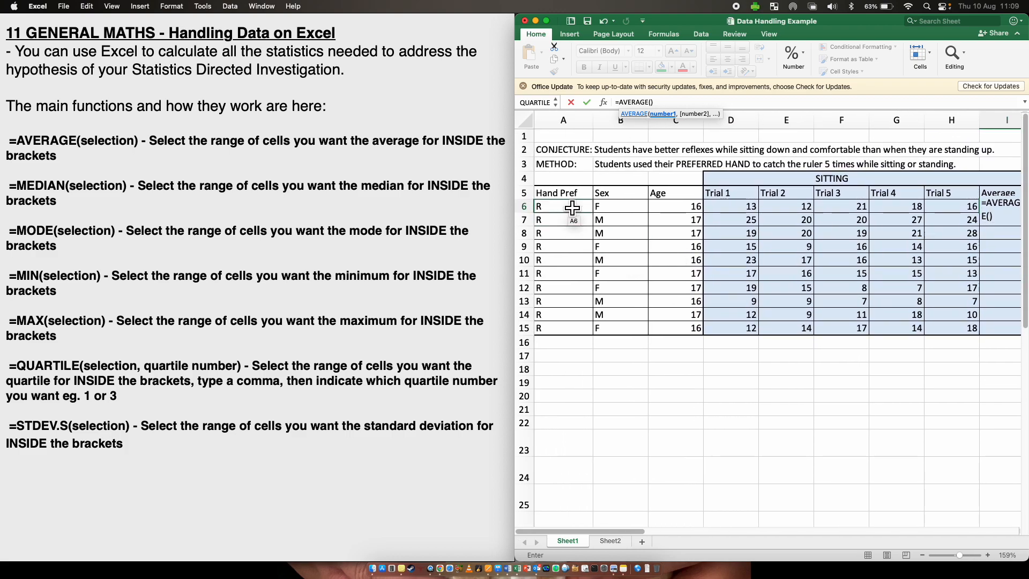
scroll(629, 206, right, 3)
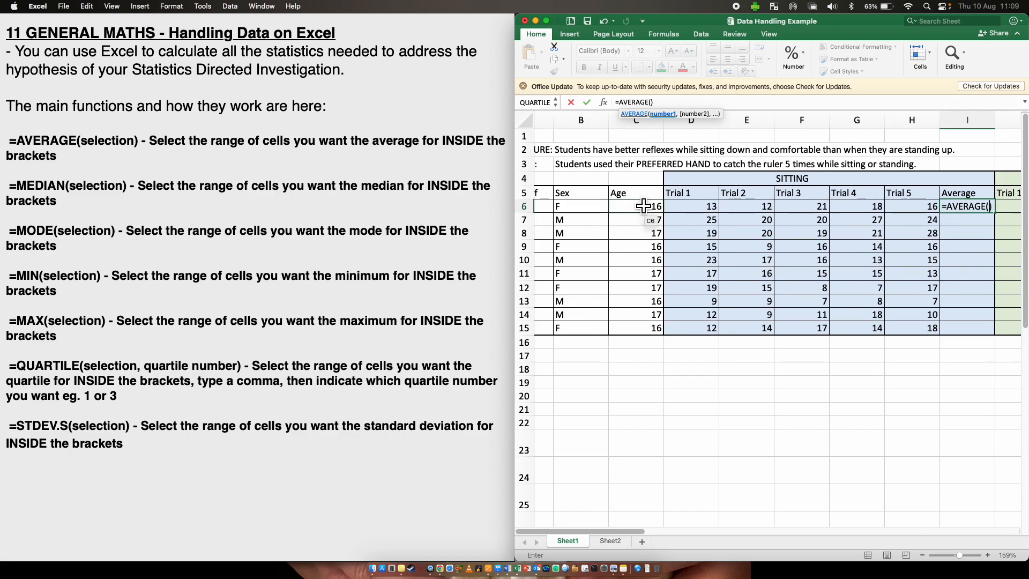
drag(622, 206, 867, 206)
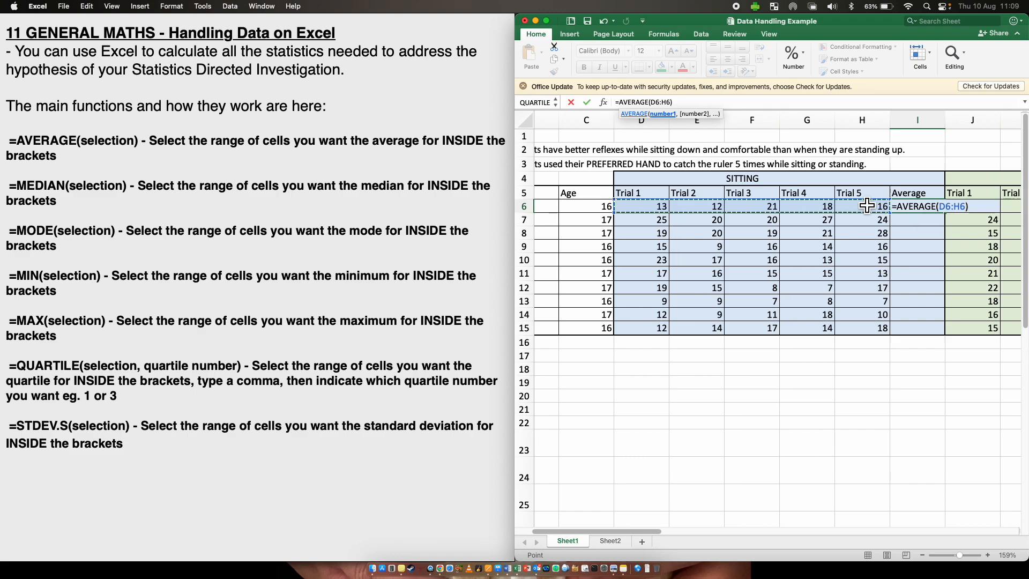
key(Return)
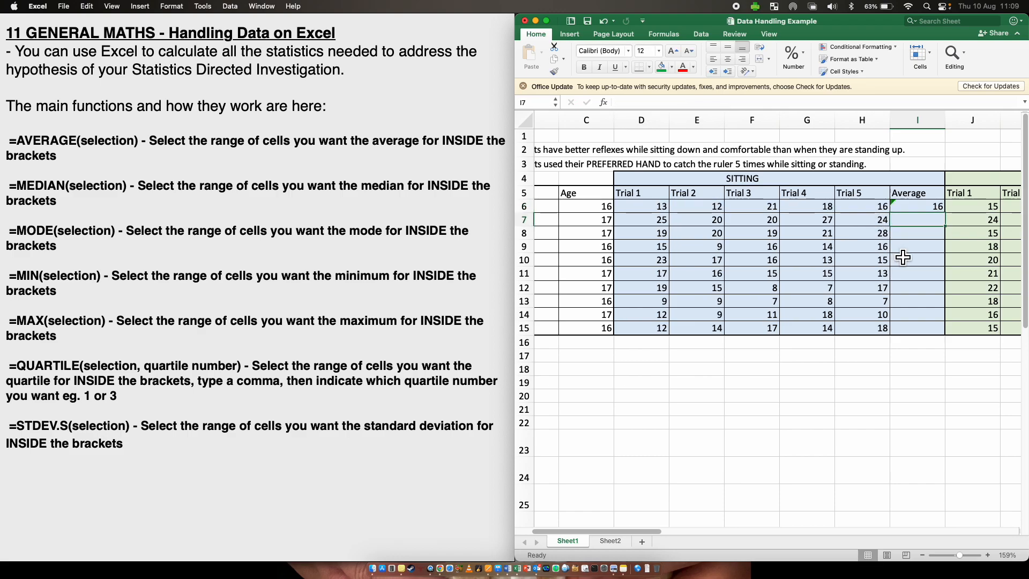
- Fill the average formula down the sitting Average column to row 15
click(930, 207)
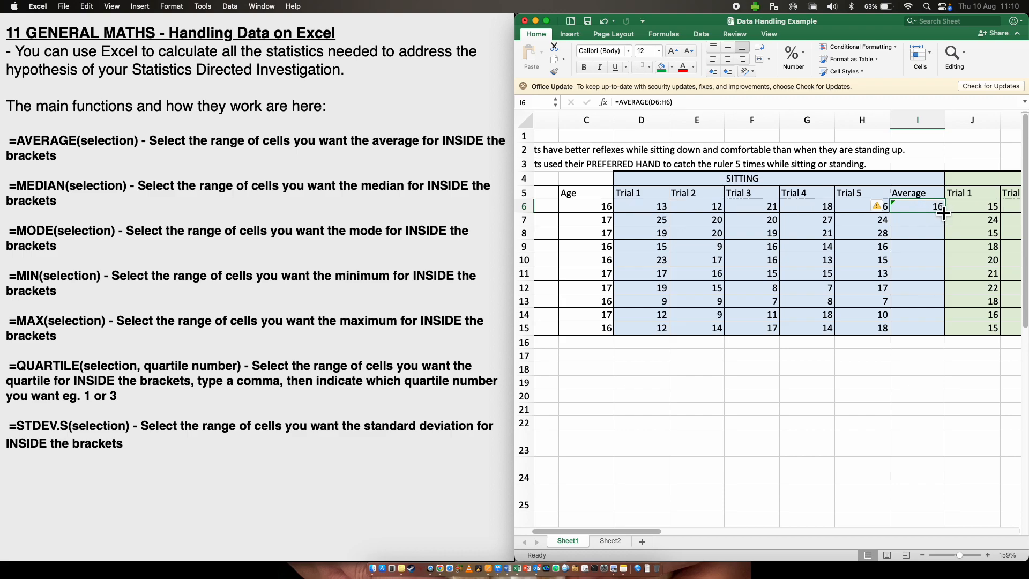
drag(943, 214, 940, 332)
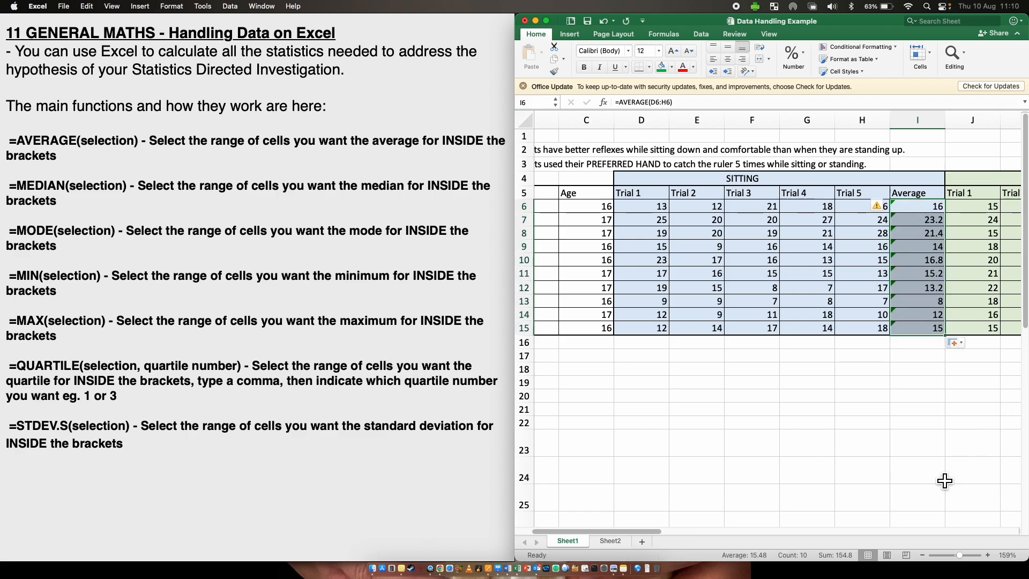
- Copy the sitting Average formulas into the standing Average column starting at O6
click(924, 476)
scroll(925, 474, right, 5)
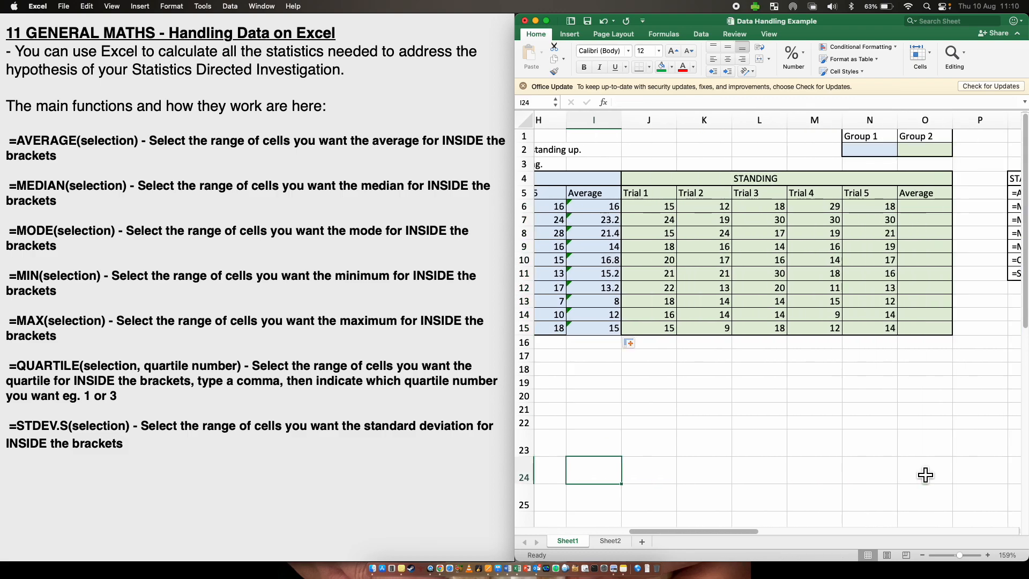
drag(606, 209, 611, 333)
key(super+c)
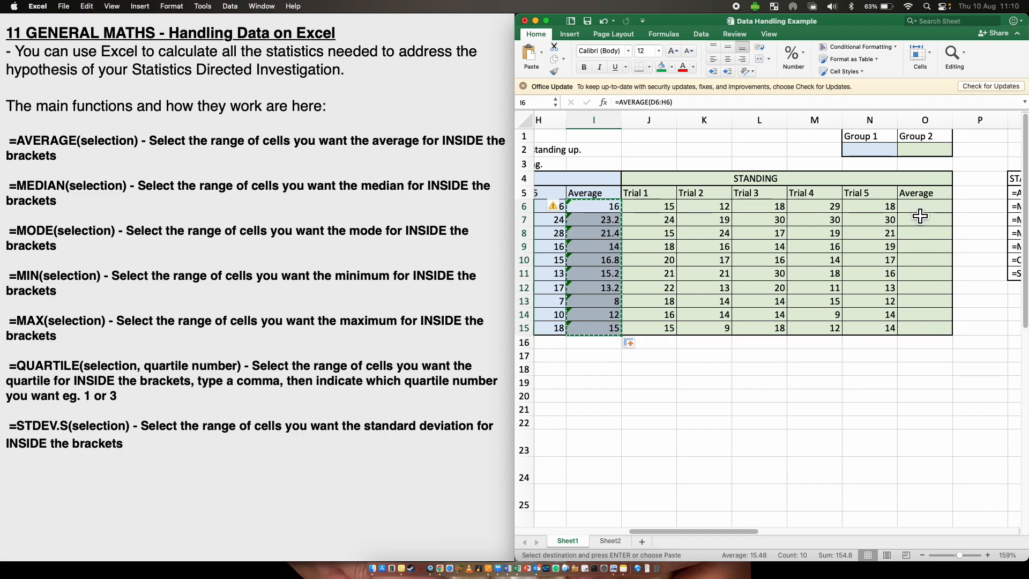
click(917, 206)
key(super+v)
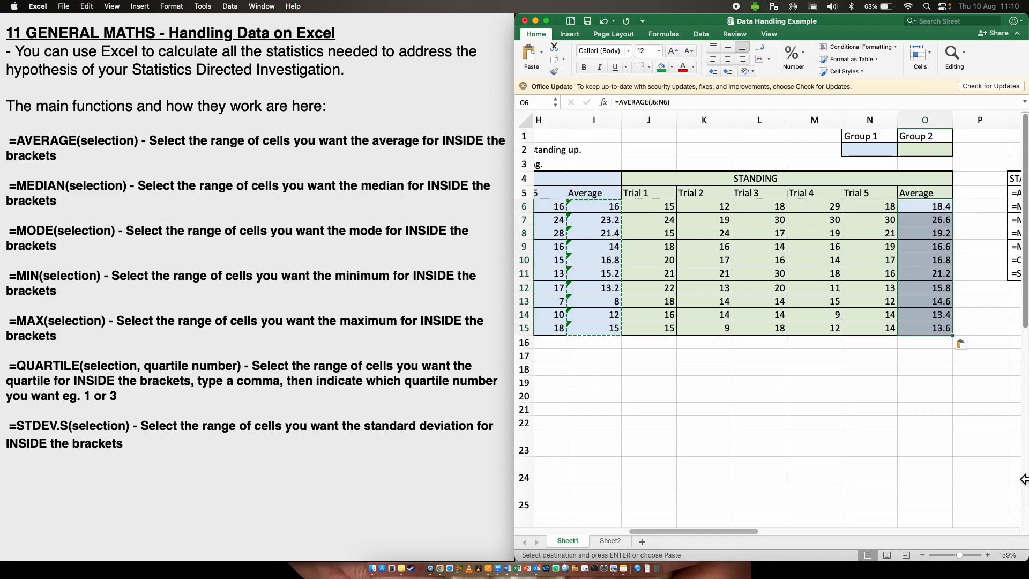
- Inspect the standing Average formulas and the sitting trial data across the sheet
scroll(965, 456, down, 10)
scroll(965, 456, left, 5)
scroll(952, 457, up, 10)
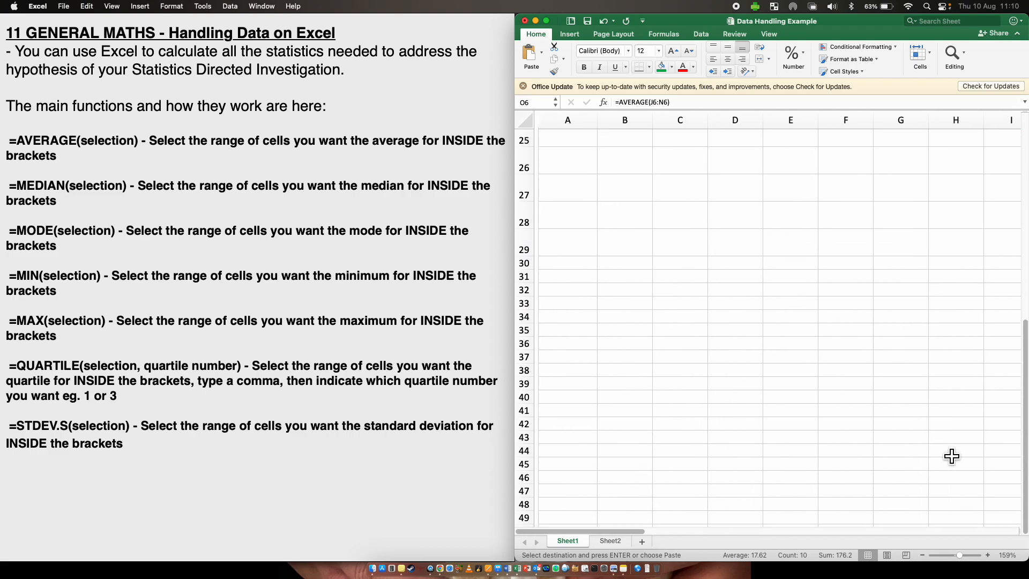
scroll(951, 456, right, 3)
scroll(952, 456, right, 5)
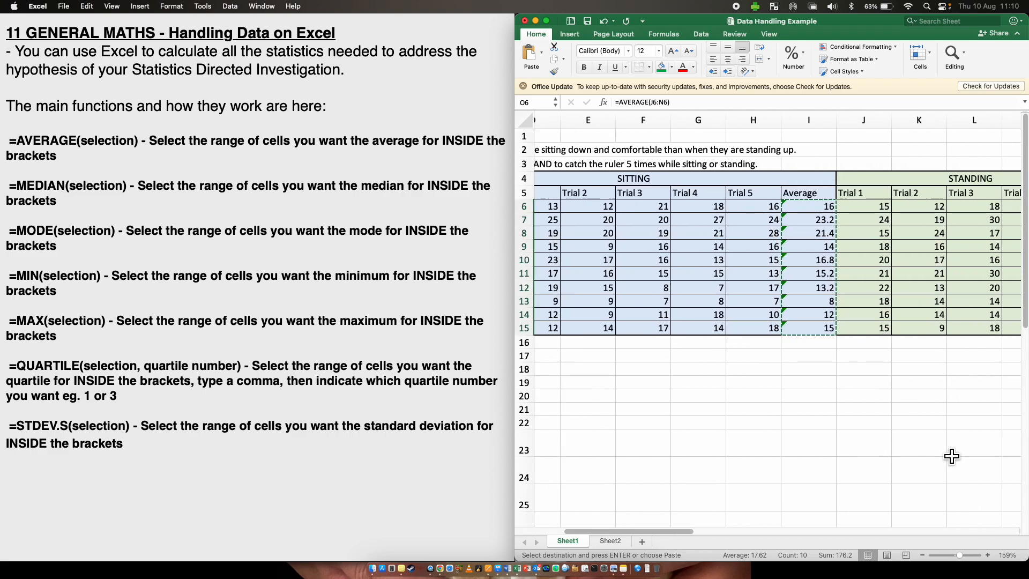
click(868, 219)
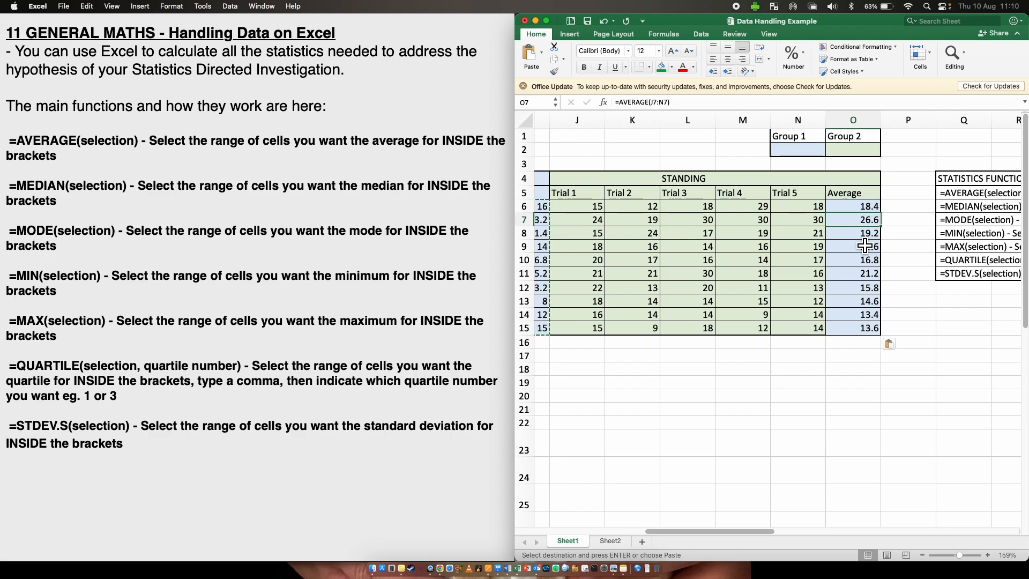
scroll(740, 252, left, 10)
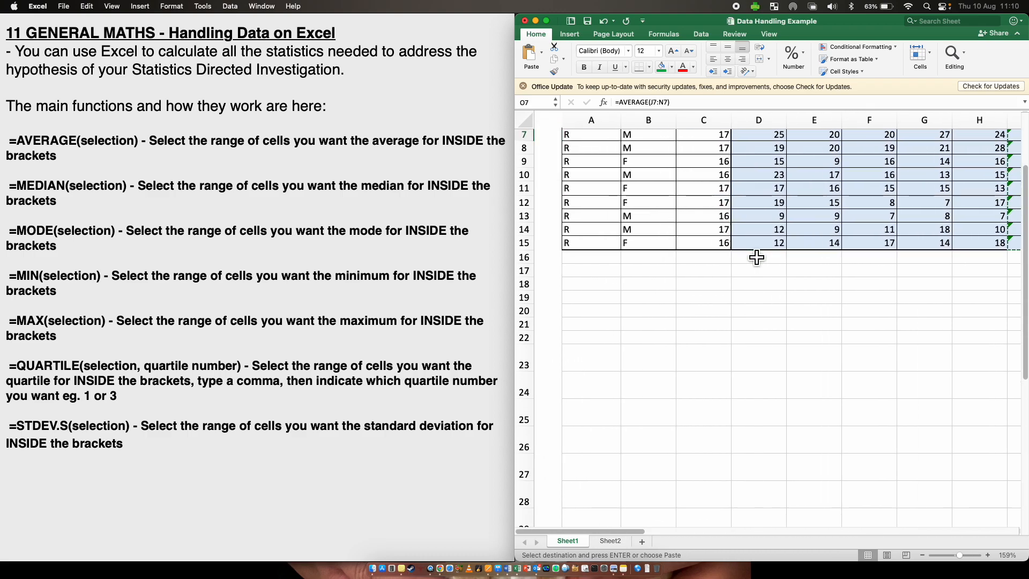
scroll(756, 257, up, 2)
scroll(757, 257, right, 2)
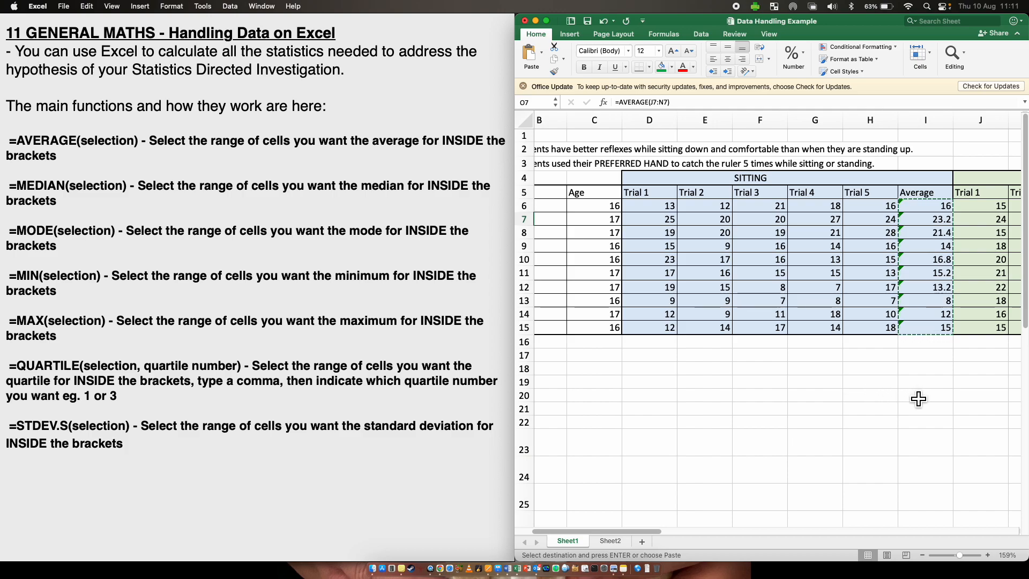
- Label cell H16 as AVERAGE below the sitting Trial 5 column
click(929, 346)
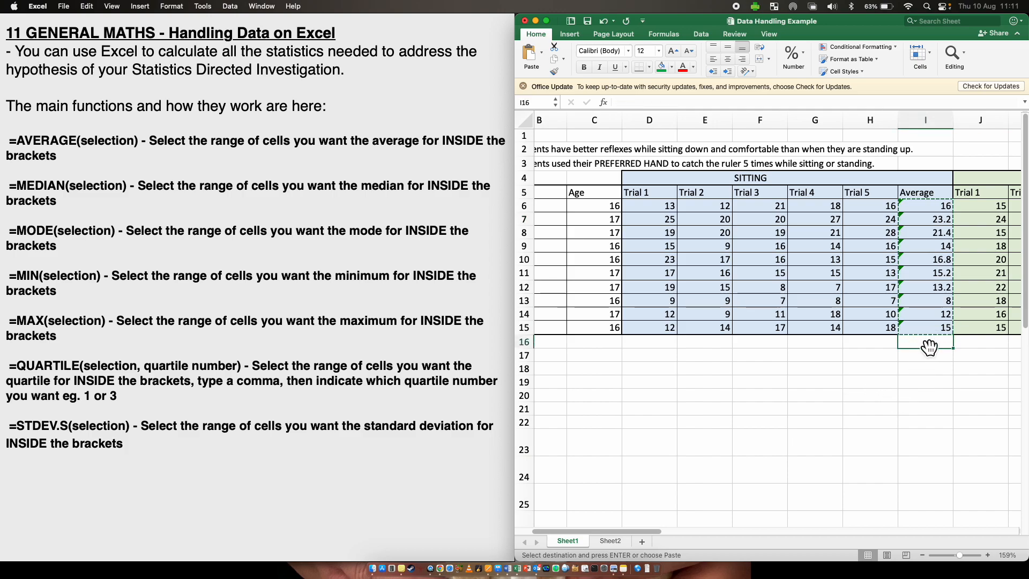
click(872, 345)
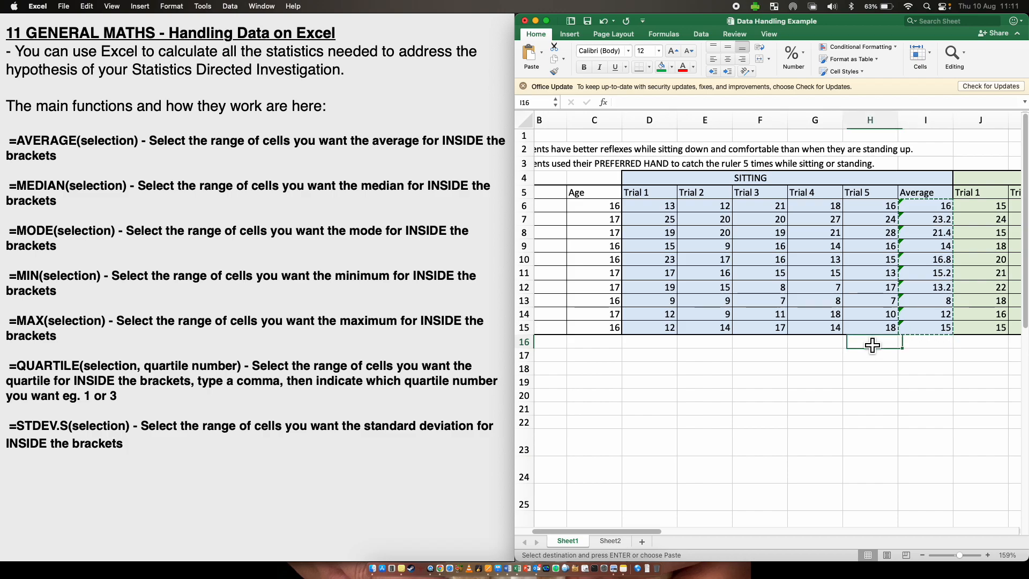
text(AVERAGE)
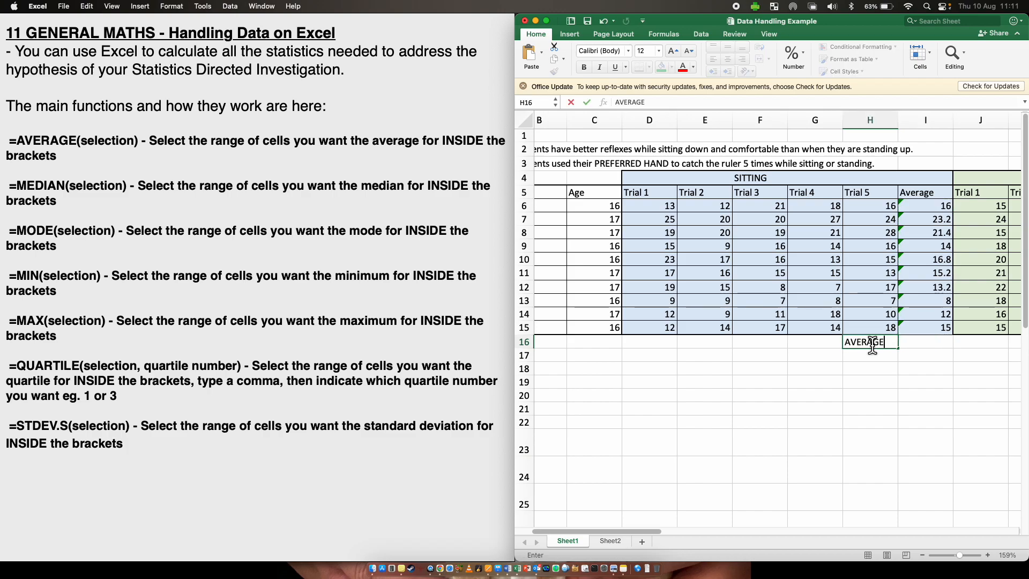
click(921, 342)
- Try to enter =AVERAGE(I6:I16) in I16, dismissing the circular reference warning
text(=)
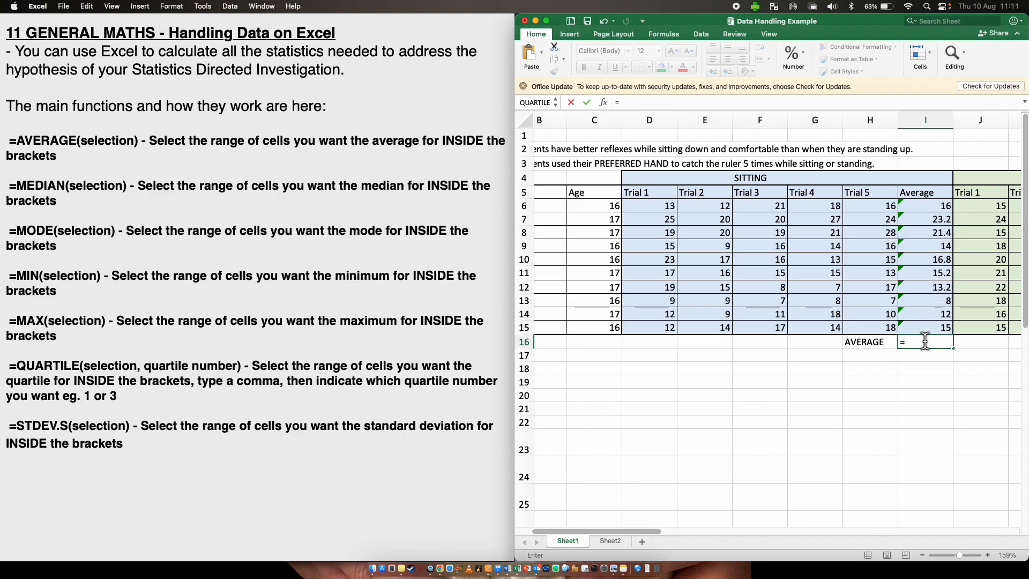
text(A)
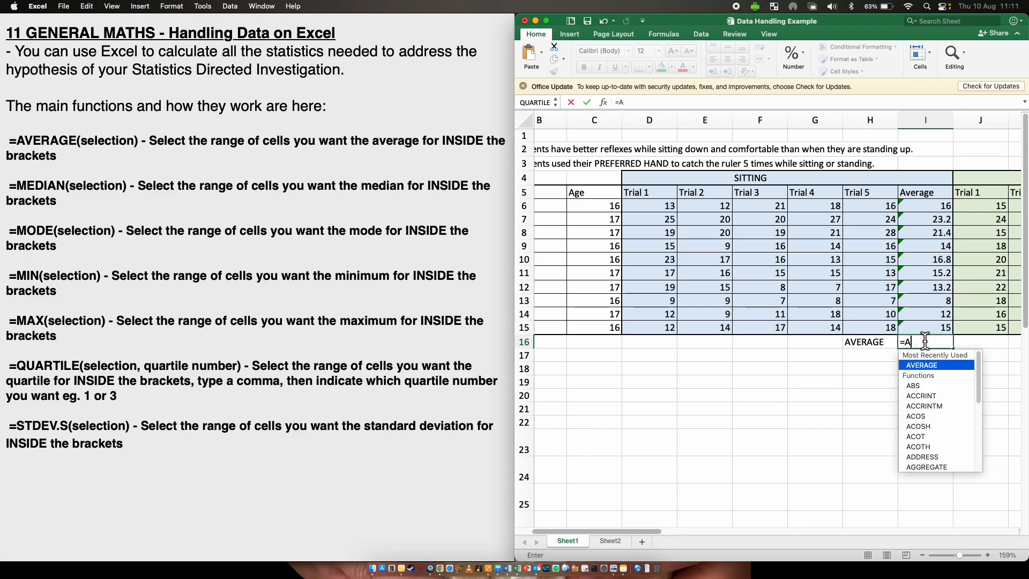
double_click(945, 364)
drag(925, 211, 922, 337)
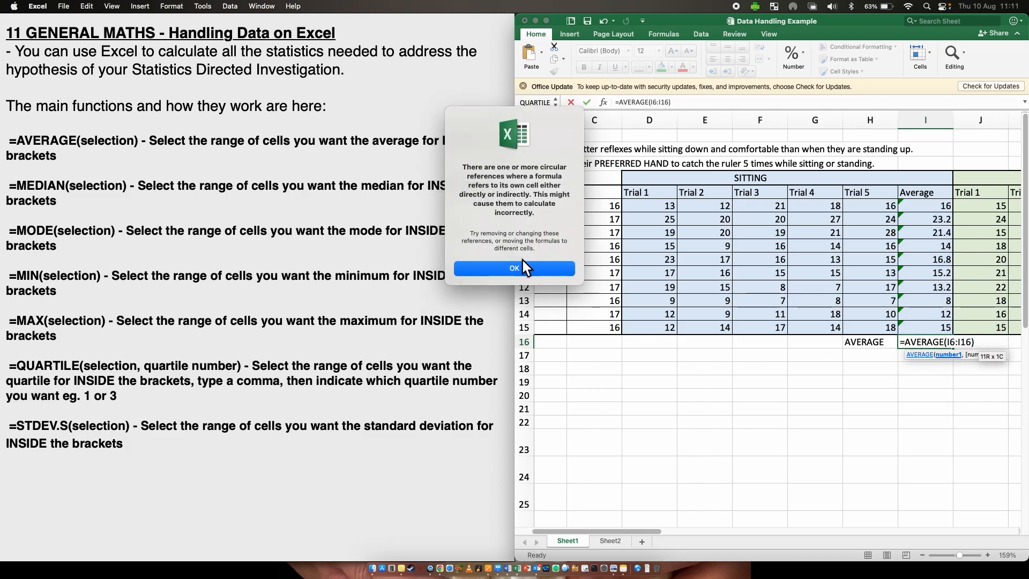
click(514, 269)
click(919, 395)
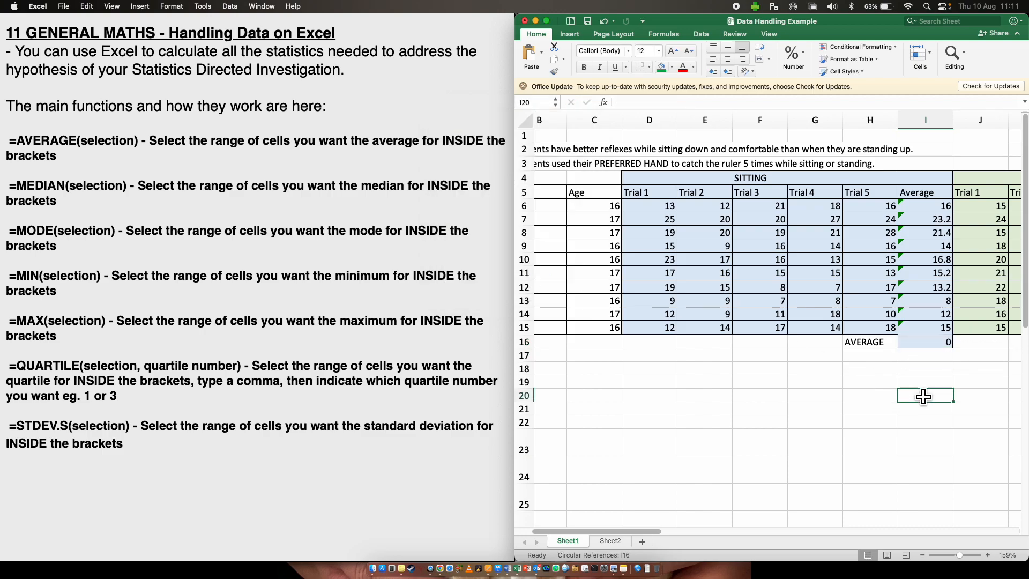
- Try again to average the range I6 to I16 inside cell I16
click(931, 341)
text(=)
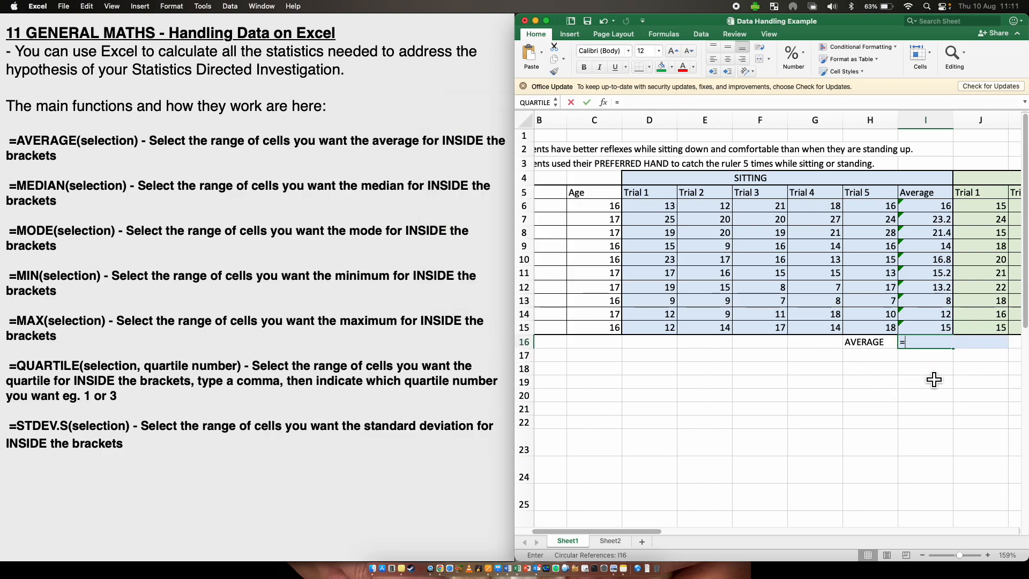
click(928, 206)
drag(928, 207, 931, 343)
key(Return)
- Enter =AVERAGE(I6:I15) in I16 to average the sitting Average column
click(918, 342)
text(=AVERAGE)
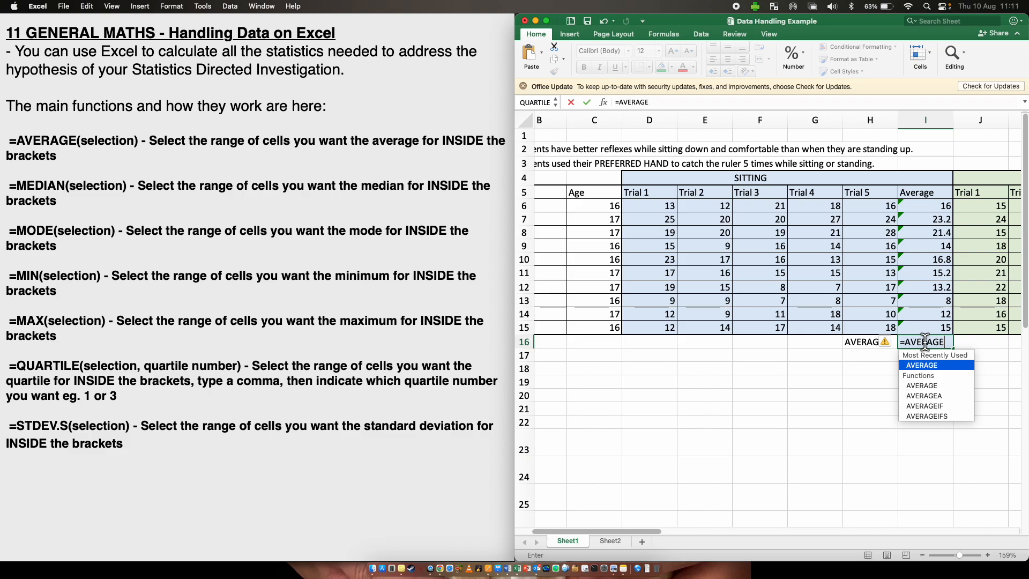
double_click(935, 365)
drag(933, 210, 929, 325)
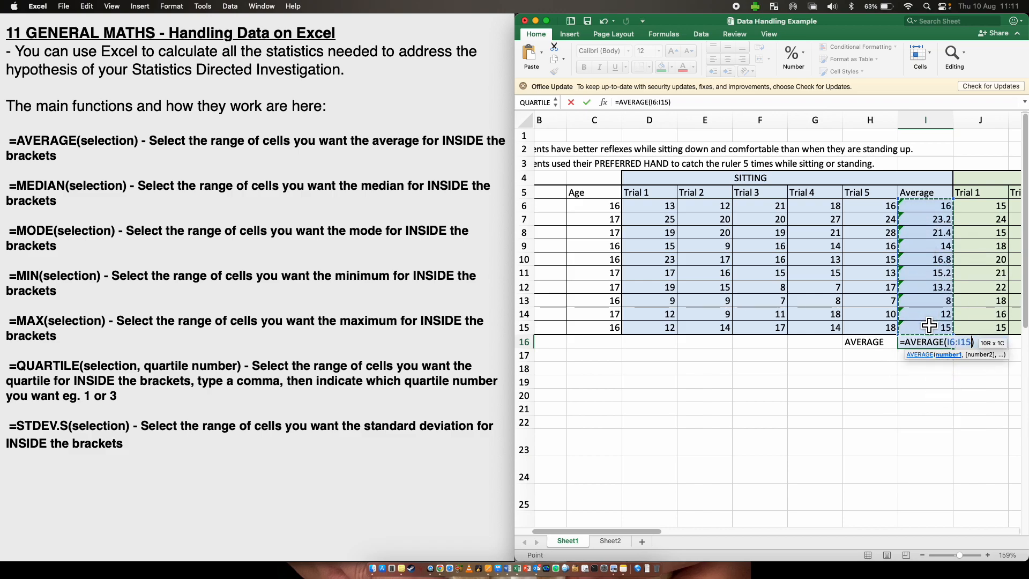
key(Return)
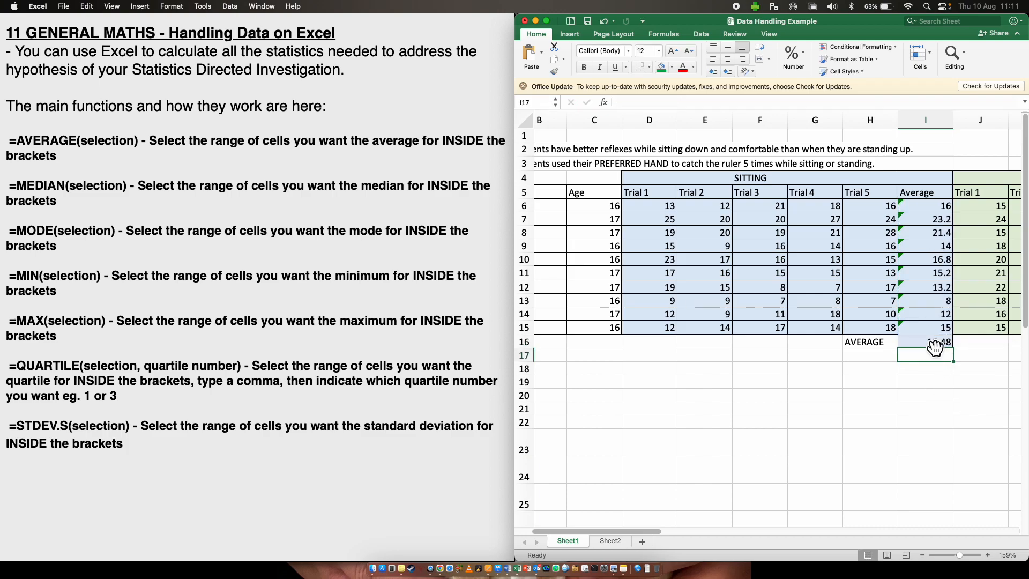
- Copy the overall average formula from I16 into O16 below the standing Average column
drag(931, 203, 936, 343)
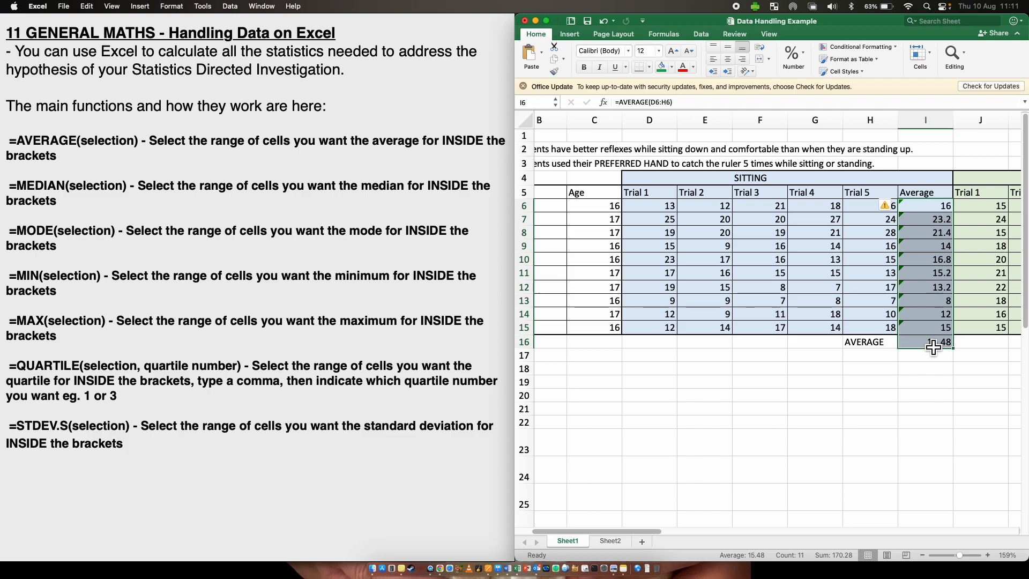
click(905, 378)
scroll(907, 374, right, 5)
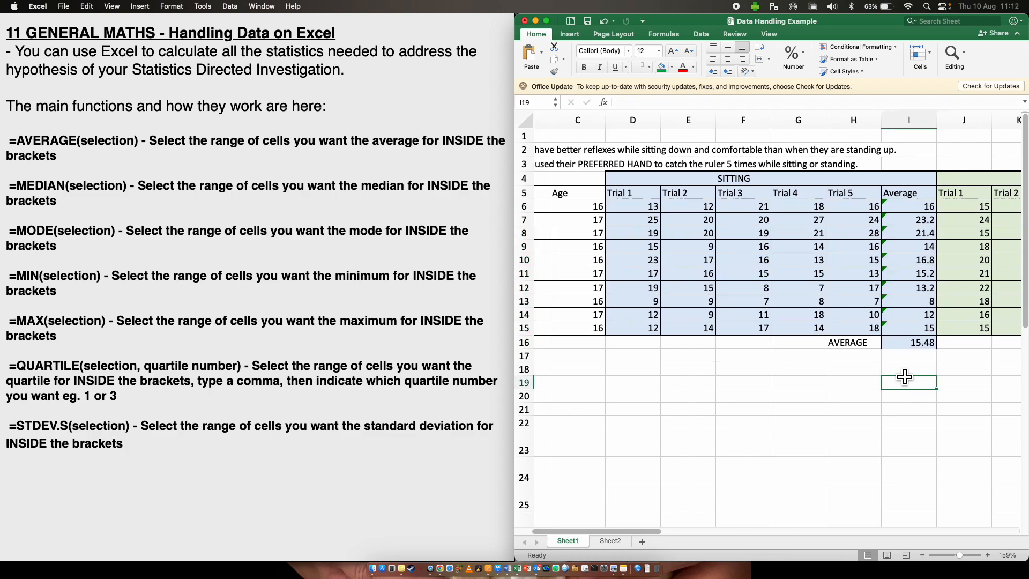
click(745, 338)
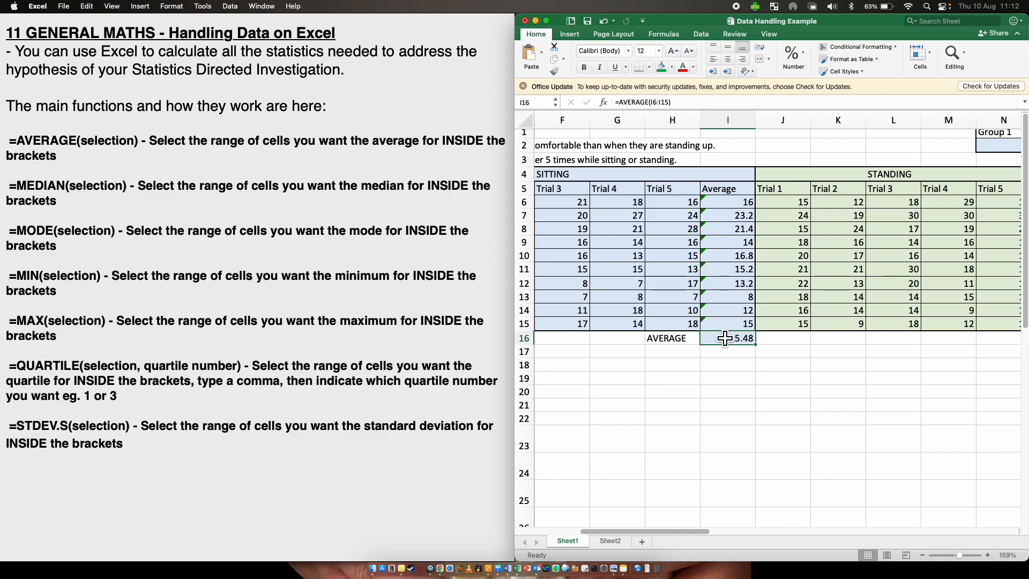
key(super+c)
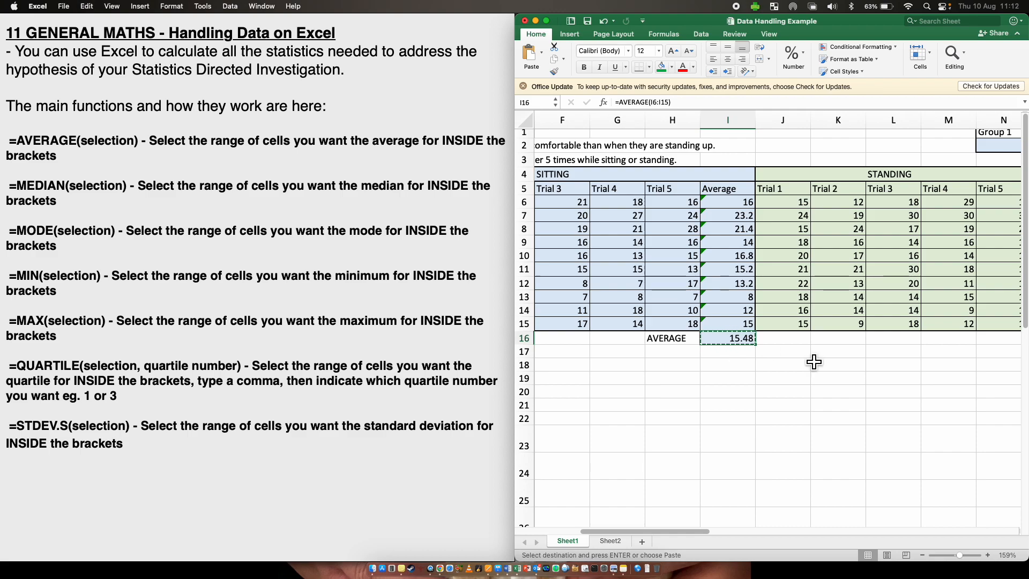
scroll(877, 391, right, 4)
click(872, 355)
click(869, 344)
key(super+v)
click(875, 443)
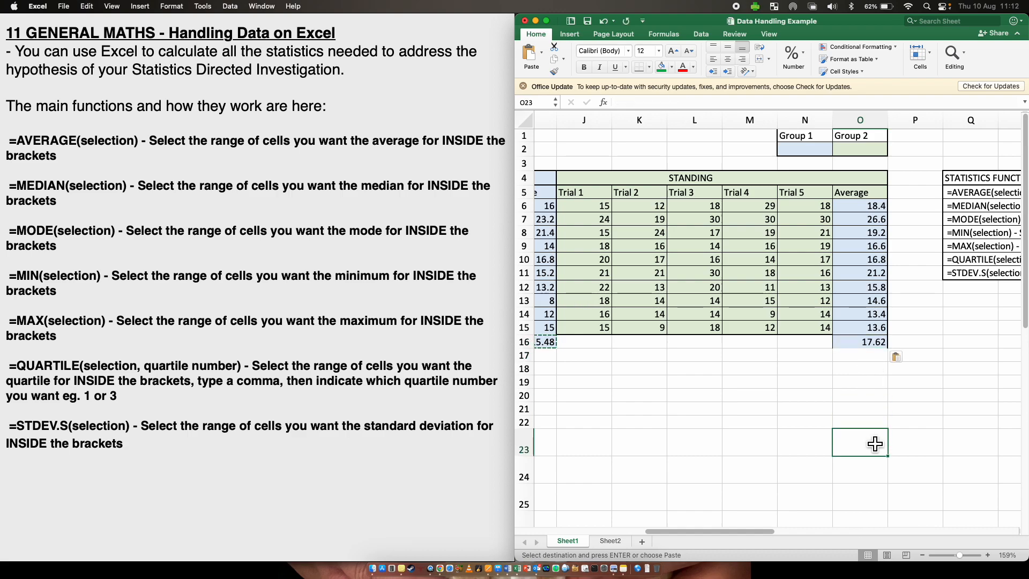
- Label cell H17 as MEDIAN below the AVERAGE label
scroll(875, 444, left, 1)
scroll(875, 444, left, 1)
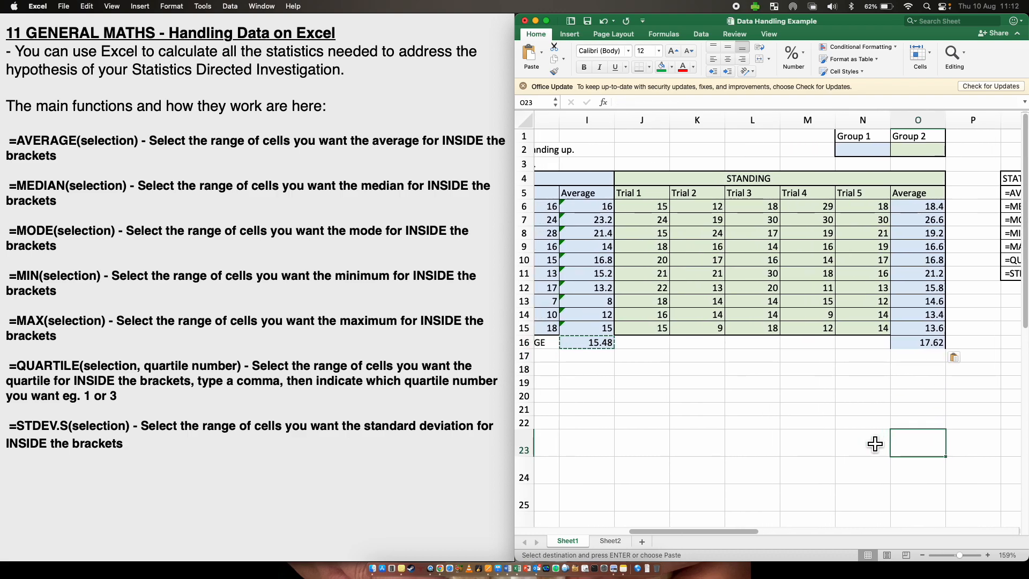
scroll(875, 444, up, 3)
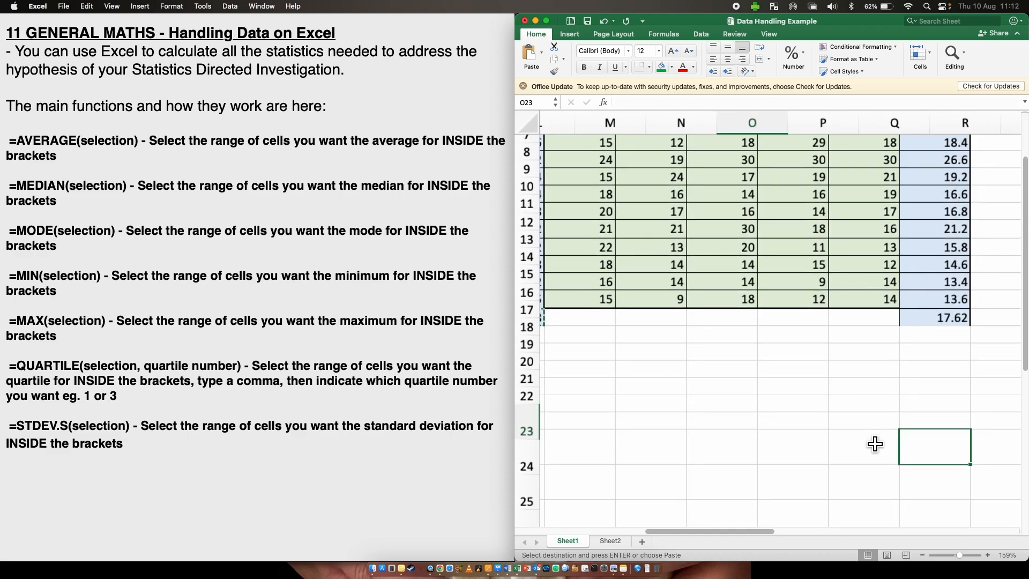
scroll(875, 444, up, 3)
scroll(875, 444, left, 8)
scroll(876, 453, left, 2)
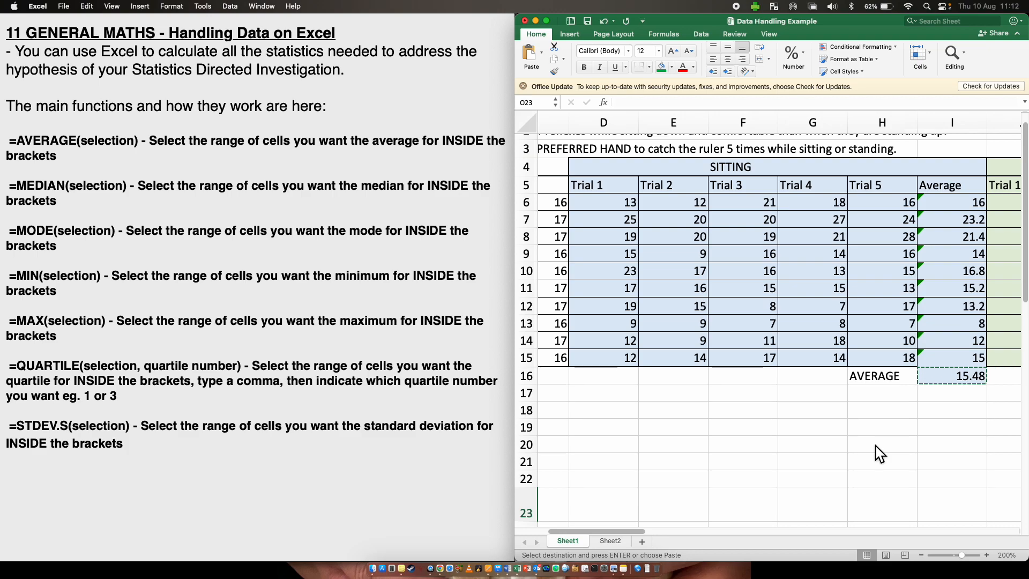
scroll(876, 446, up, 1)
scroll(876, 446, right, 9)
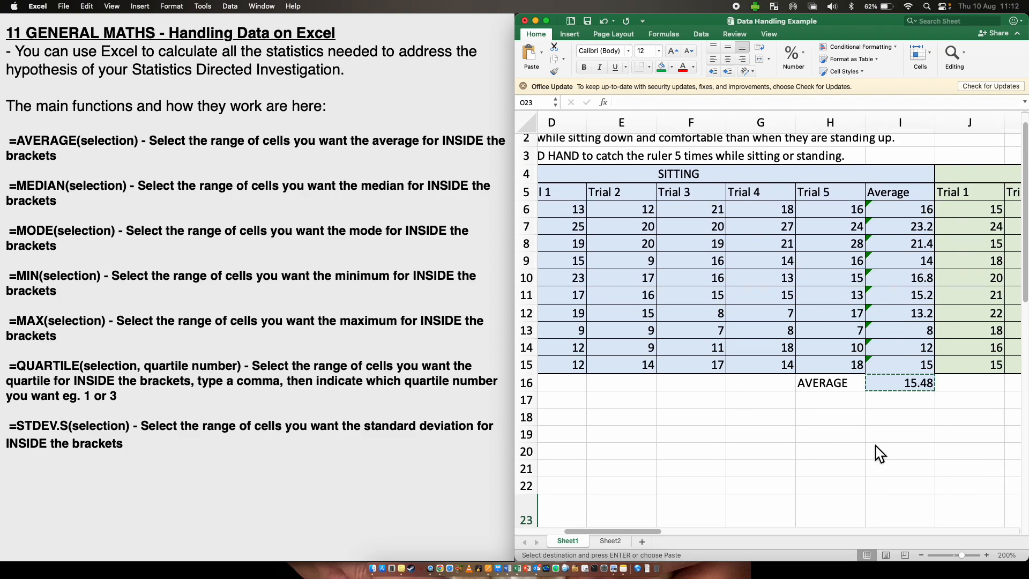
scroll(876, 446, right, 5)
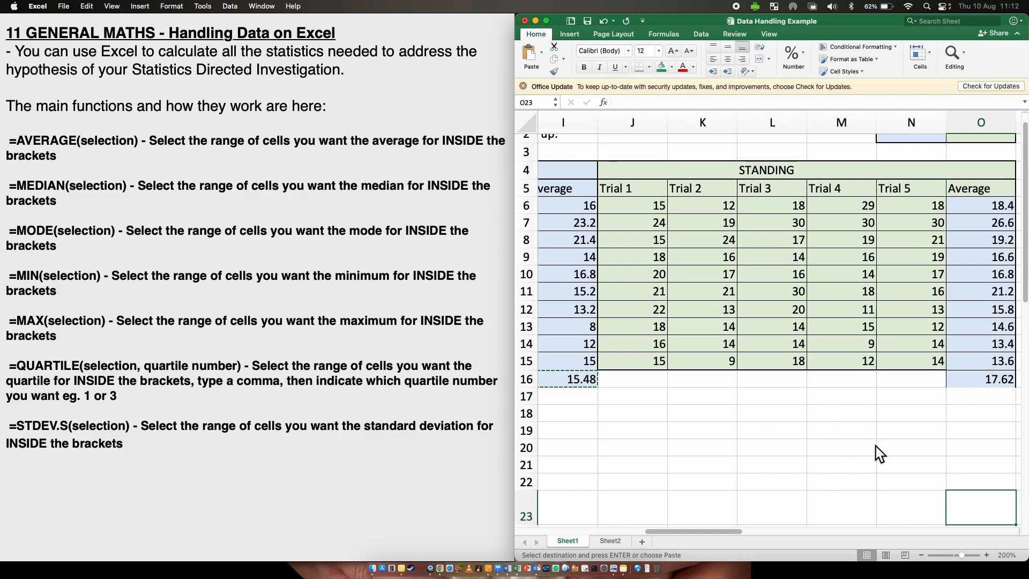
scroll(876, 445, left, 4)
click(764, 400)
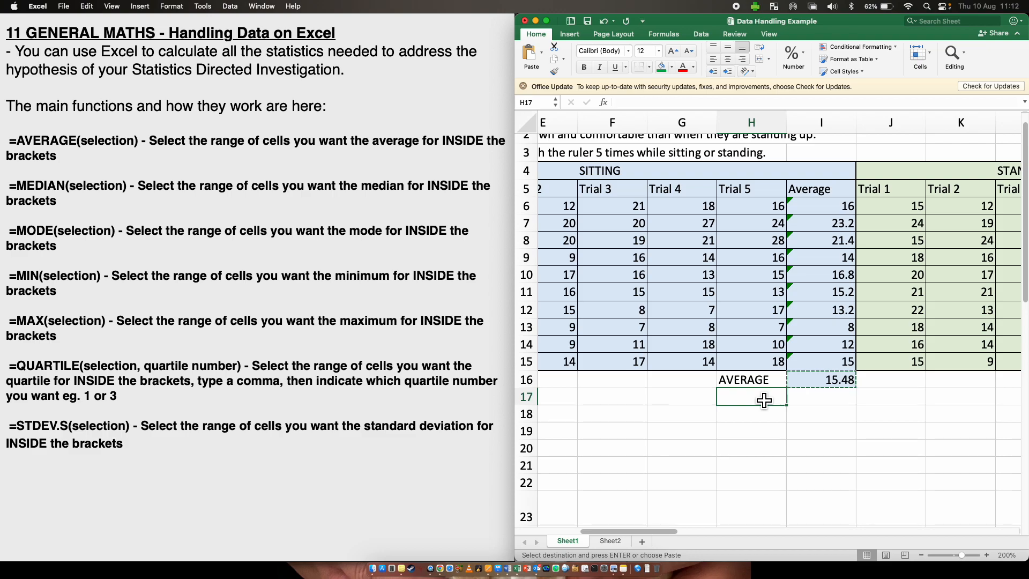
text(MEDIAN)
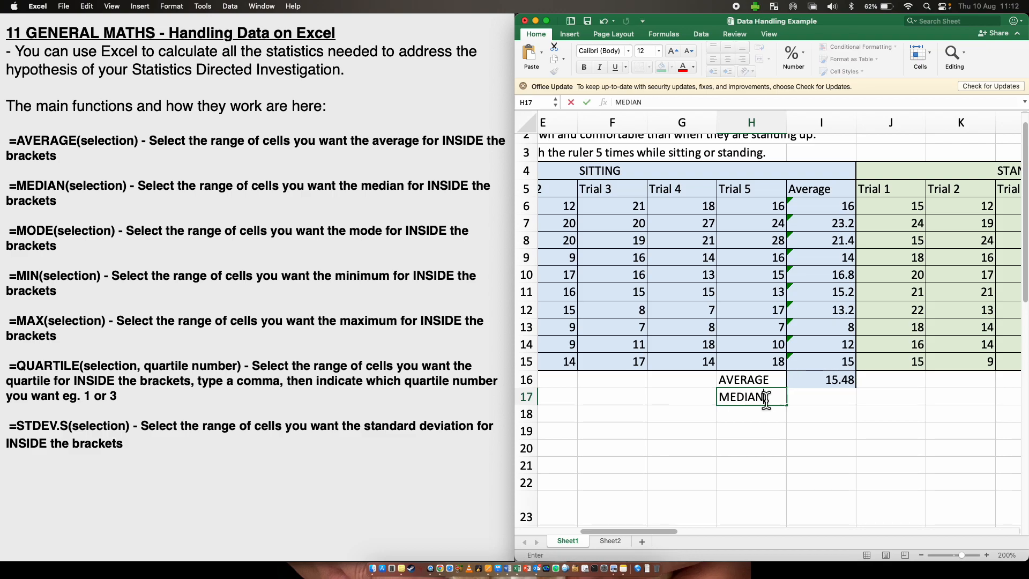
click(831, 398)
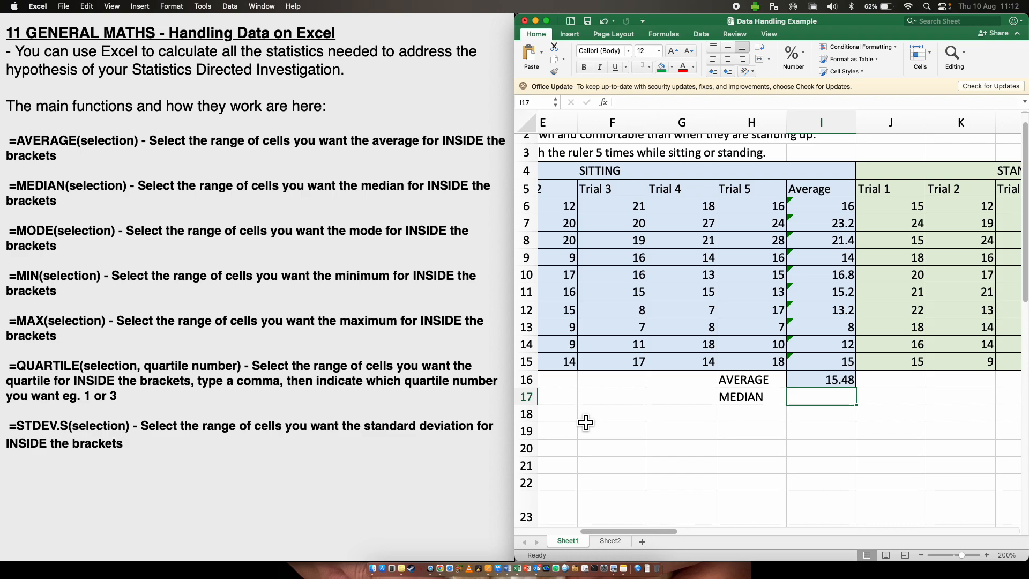
- Enter =MEDIAN(I6:I15) in I17 to find the median of the sitting averages
text(=M)
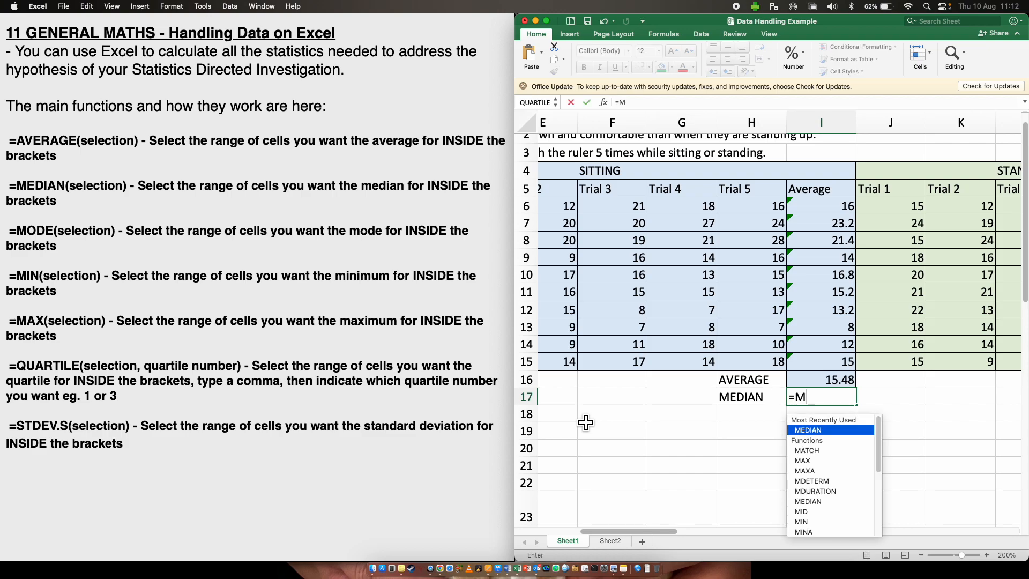
text(E)
double_click(817, 430)
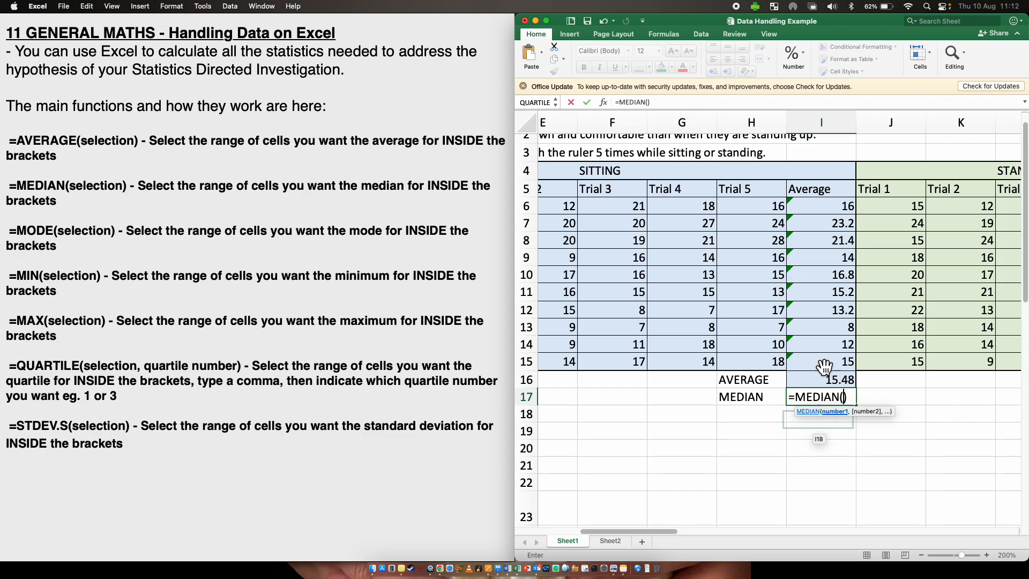
drag(832, 208, 832, 360)
key(Return)
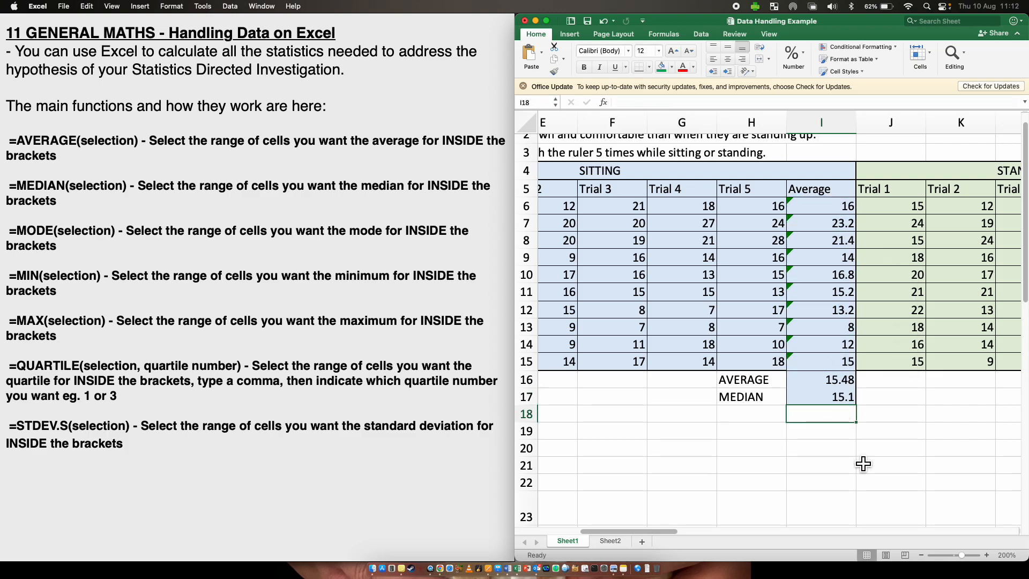
- Copy the MEDIAN label and formula from H17:I17 into N17:O17 for the standing averages
scroll(863, 464, right, 6)
click(889, 413)
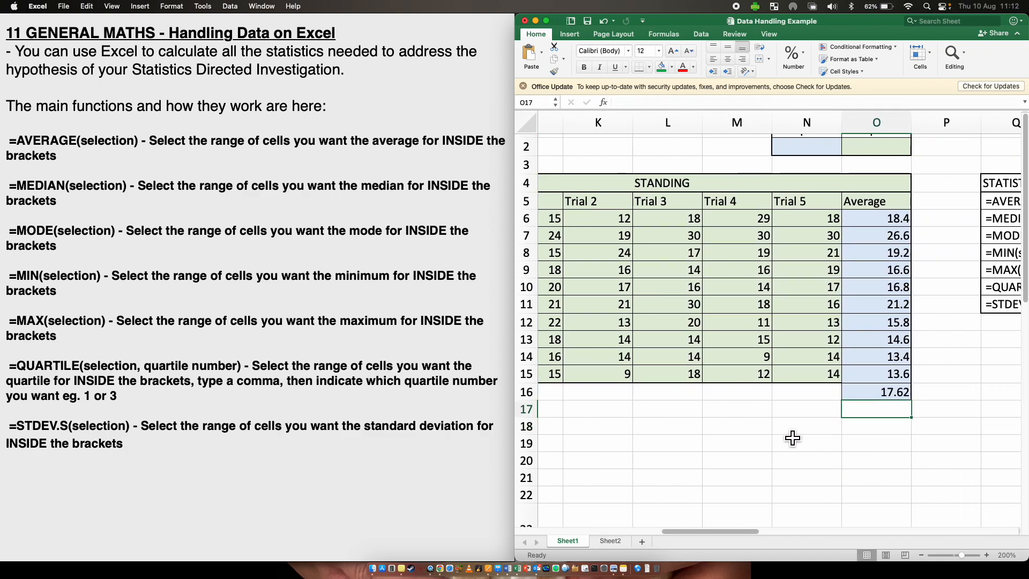
scroll(792, 436, left, 5)
click(642, 409)
drag(642, 409, 709, 409)
key(super+c)
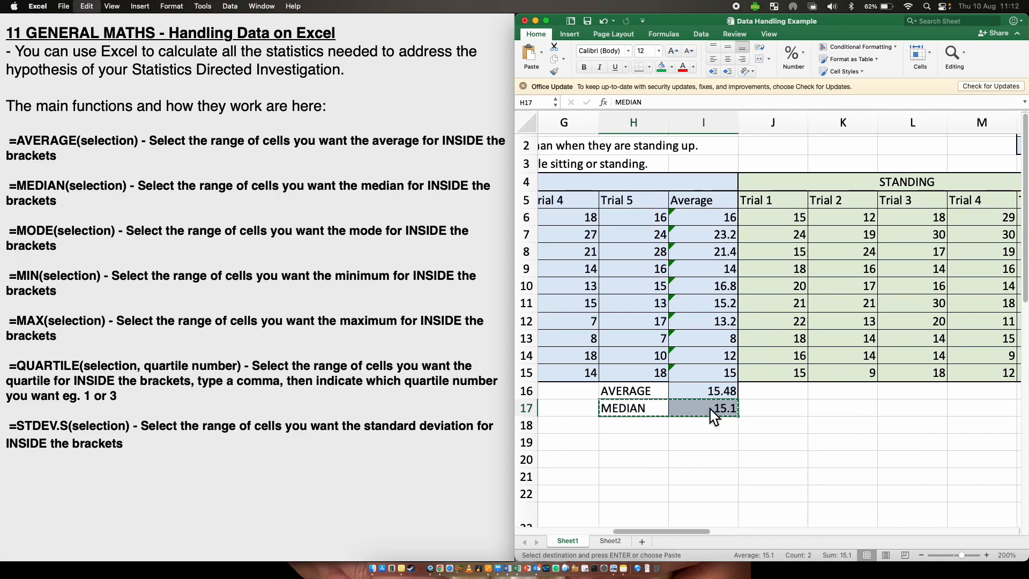
scroll(710, 409, right, 3)
click(887, 396)
key(super+v)
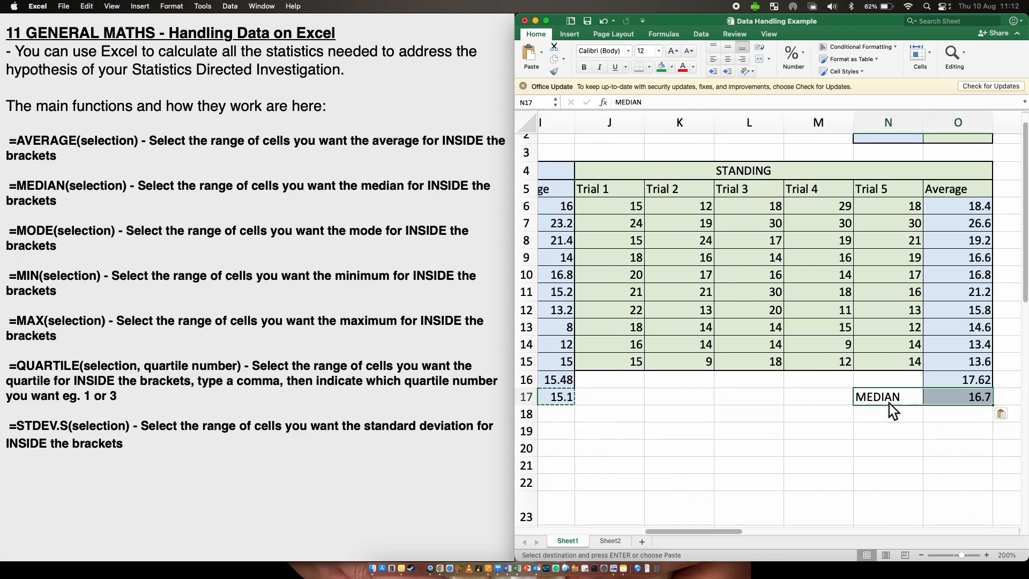
- Label cell N16 as AVERAGE for the standing column
click(892, 375)
text(A)
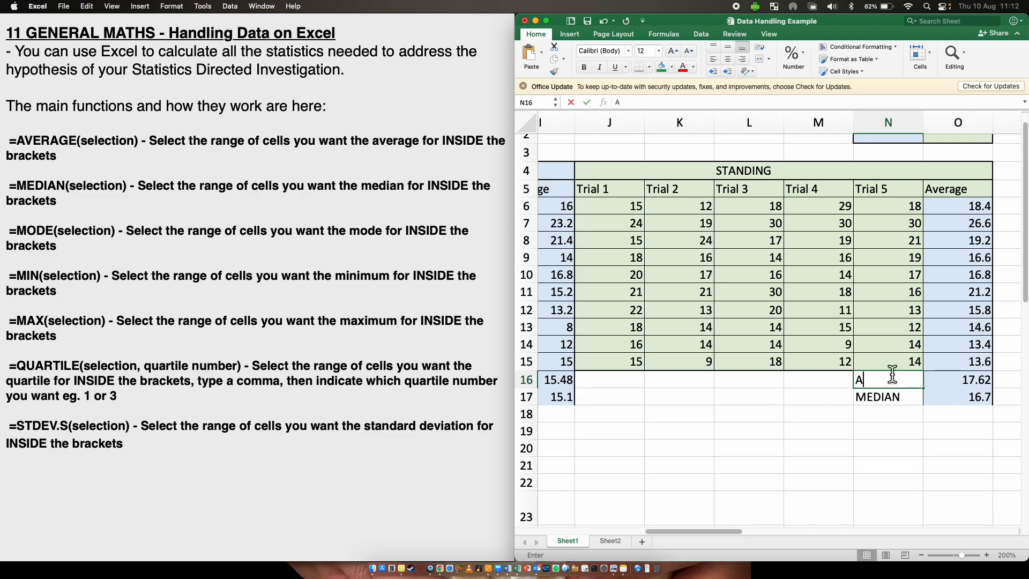
text(VERAGE)
key(Return)
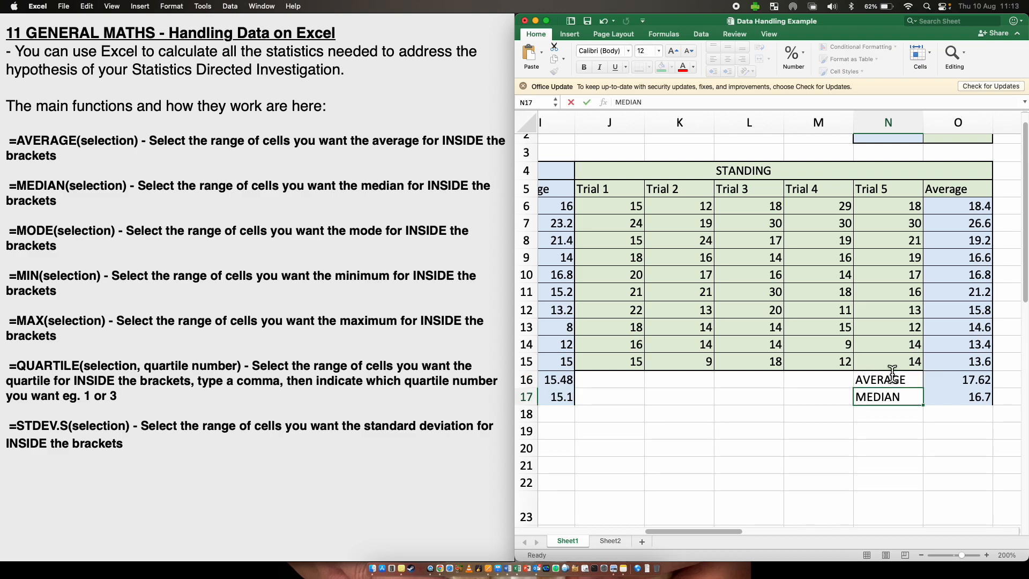
- Label cell H18 as MODE below the MEDIAN label
scroll(890, 457, left, 1)
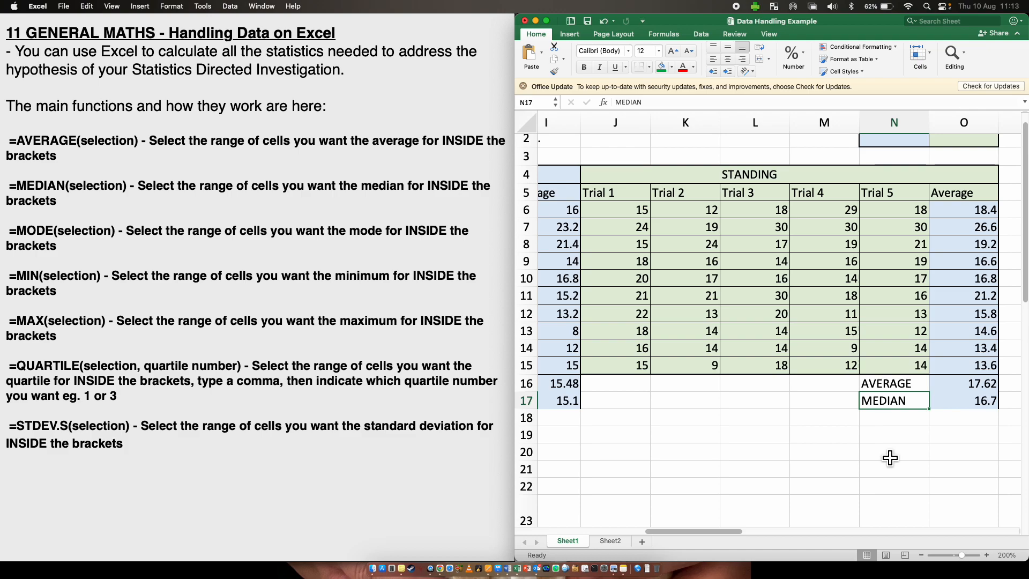
scroll(676, 455, left, 3)
click(679, 419)
text(MODE)
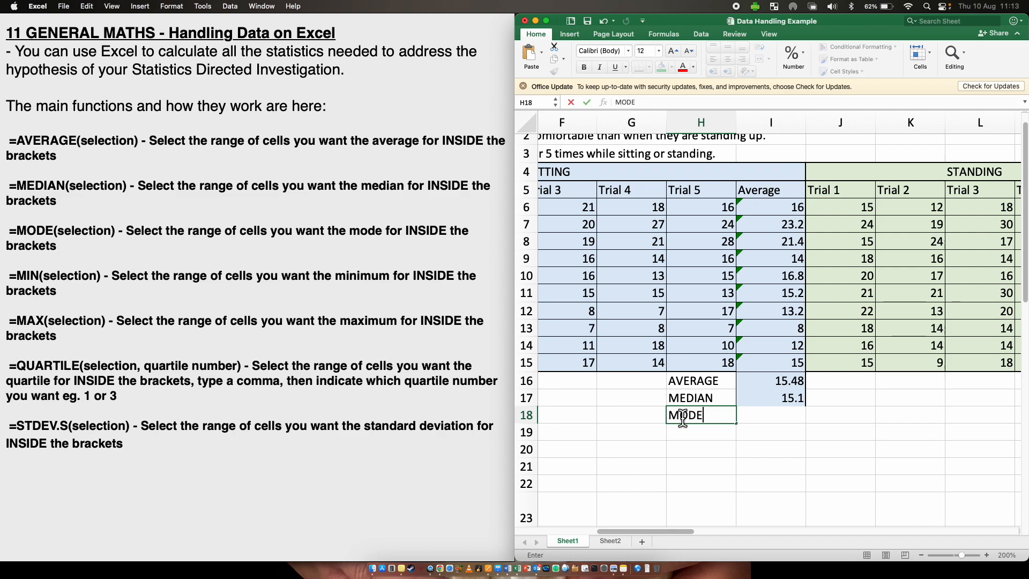
- Enter =MODE(I6:I15) in I18 to find the mode of the sitting averages
click(758, 413)
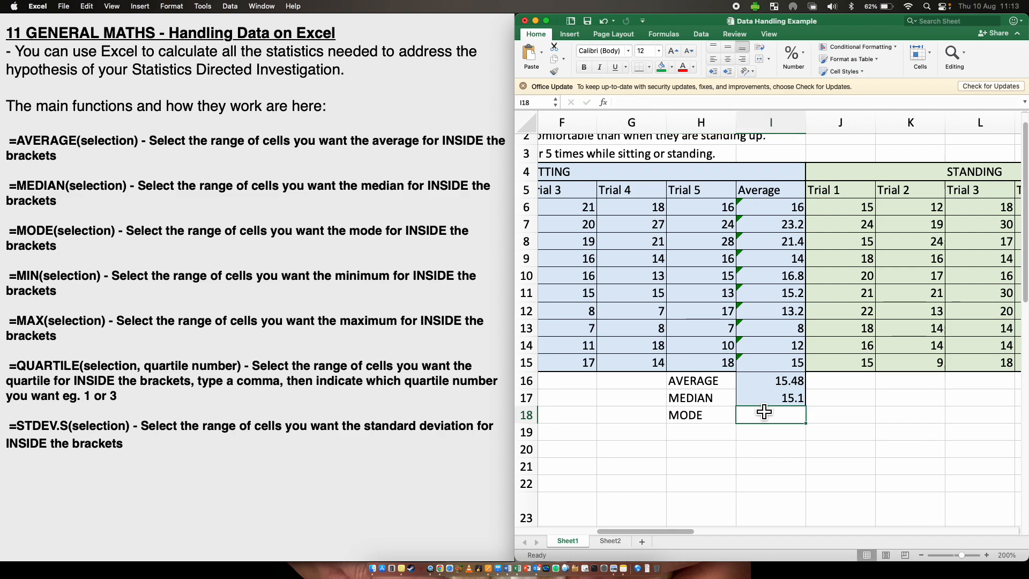
text(=MODE)
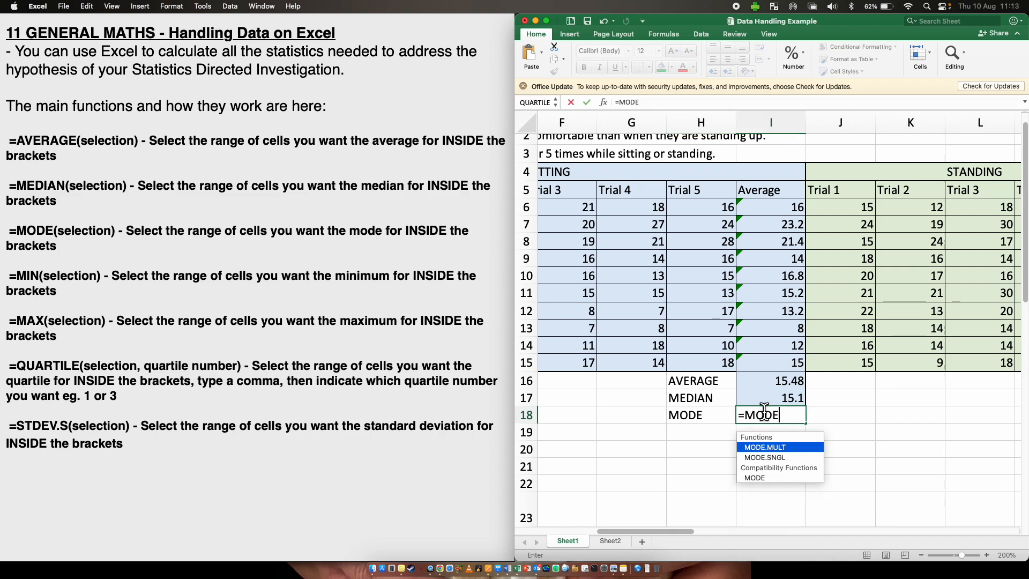
double_click(781, 477)
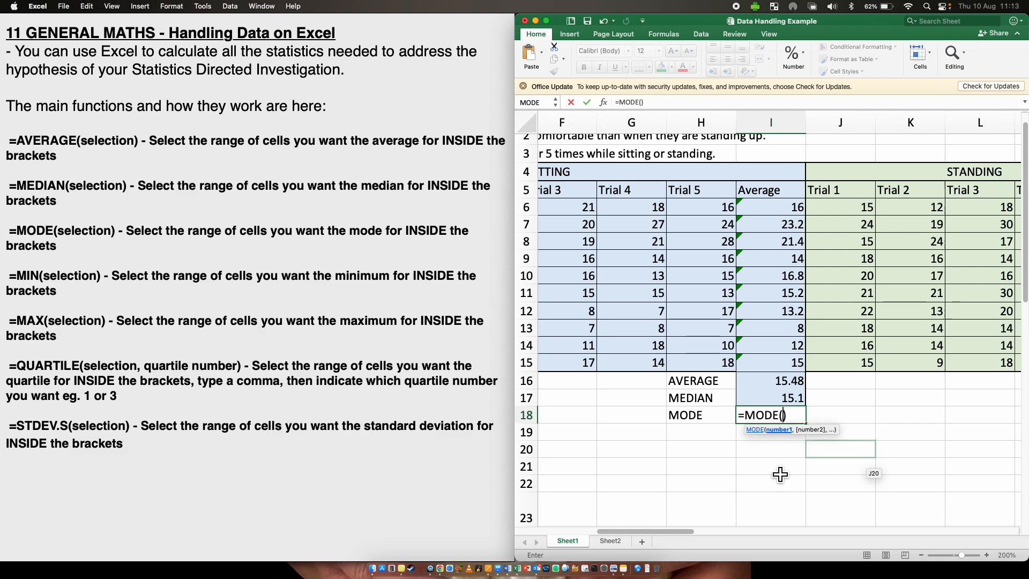
drag(773, 209, 767, 360)
key(Return)
- Try to copy the MODE label and formula into N18:O18 for the standing averages
scroll(860, 474, right, 1)
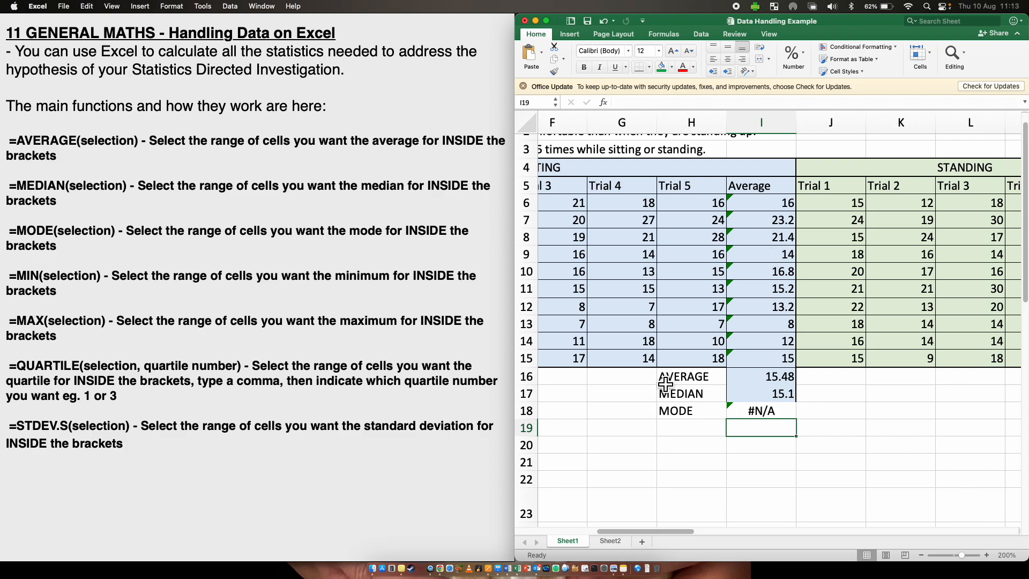
drag(672, 411, 759, 411)
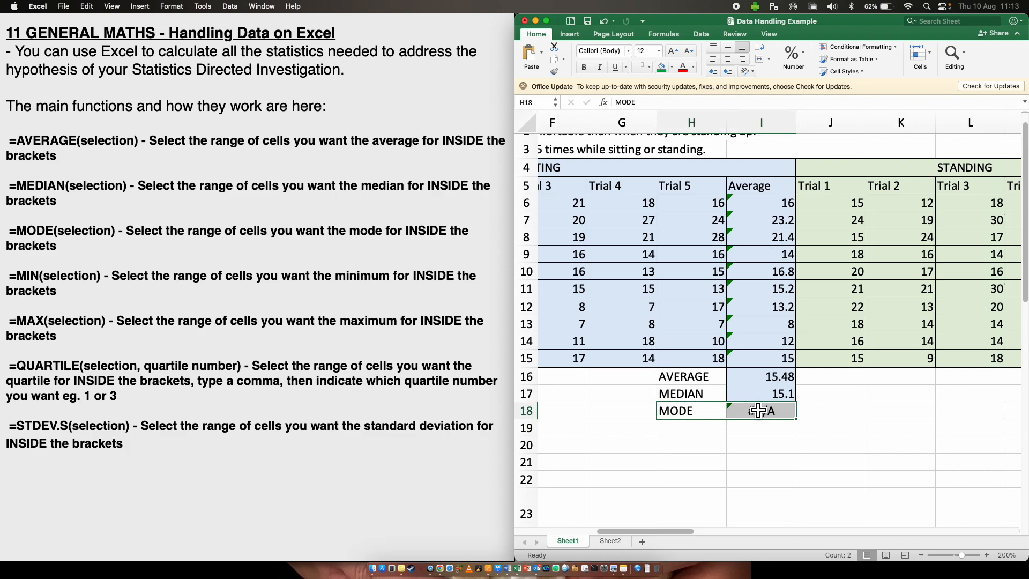
scroll(759, 410, right, 10)
click(684, 409)
key(cmd+v)
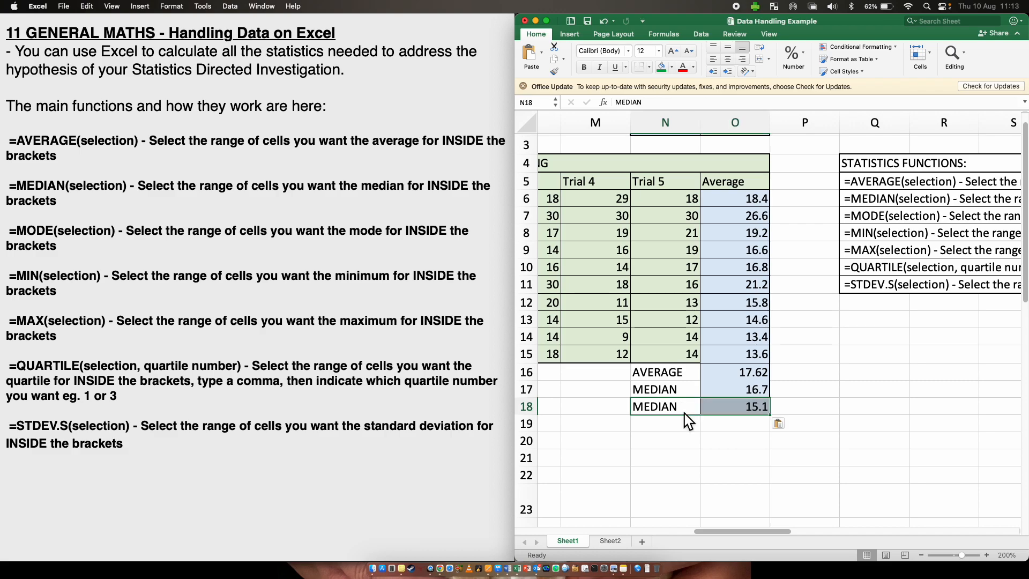
click(706, 453)
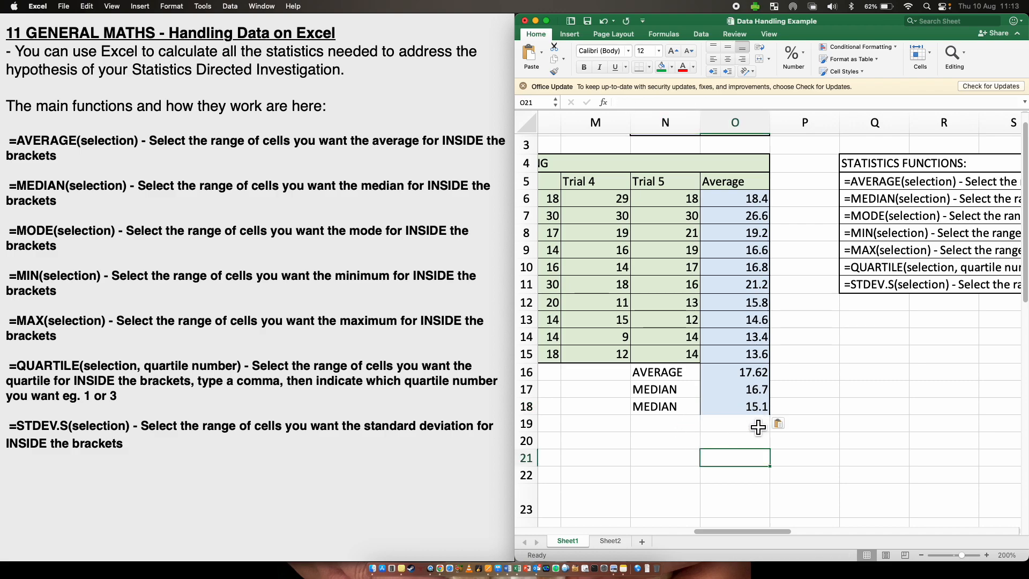
click(744, 410)
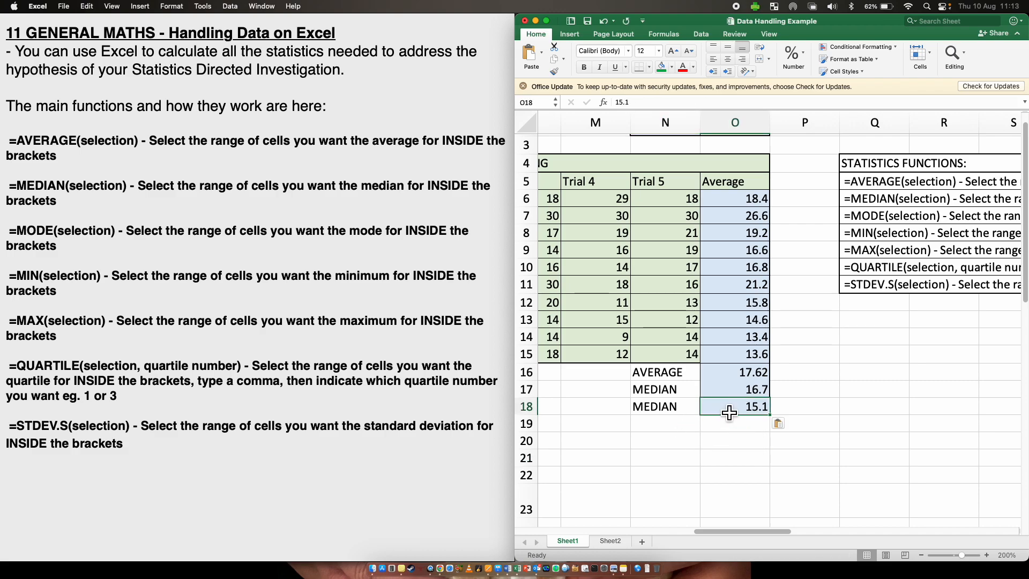
click(681, 406)
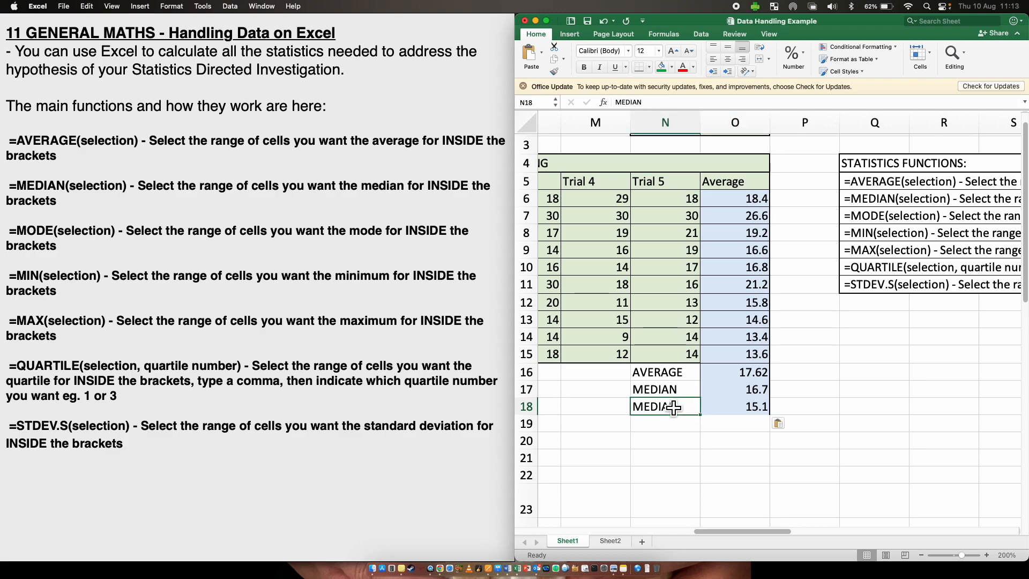
- Copy the MODE label and formula from H18:I18 into N18:O18
scroll(673, 407, left, 10)
drag(691, 406, 754, 407)
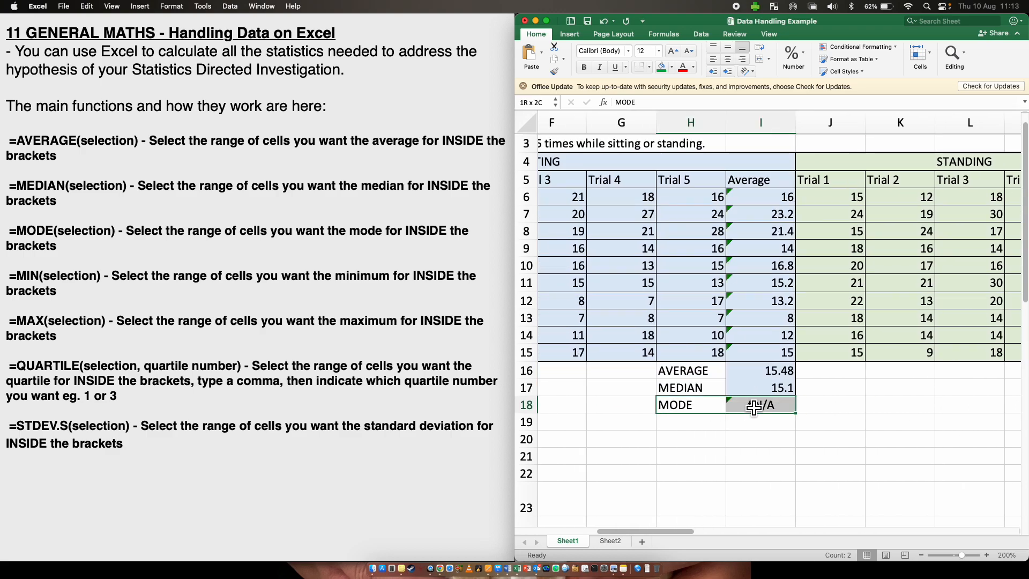
key(super+c)
scroll(755, 410, right, 10)
click(621, 408)
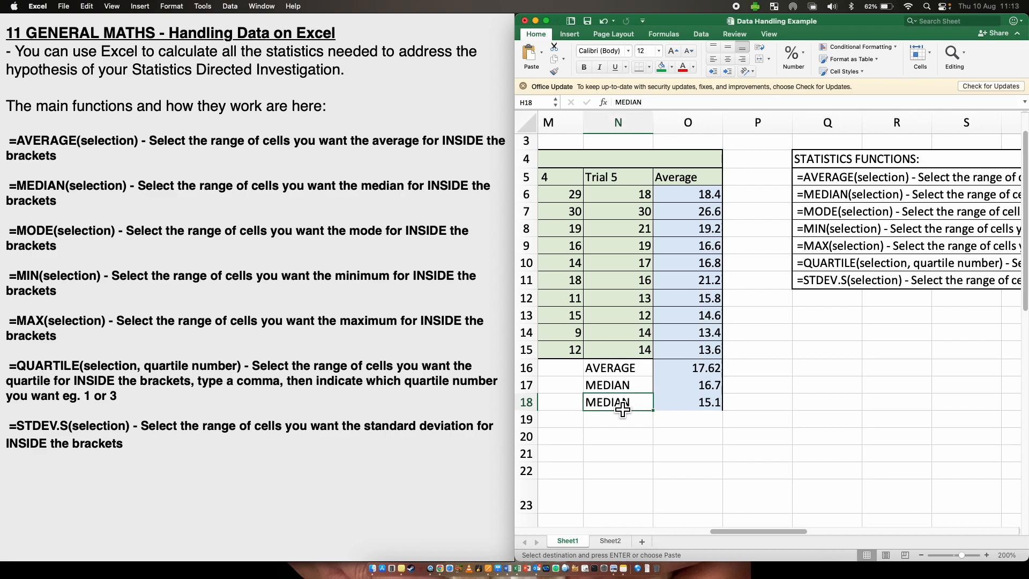
key(super+v)
click(724, 469)
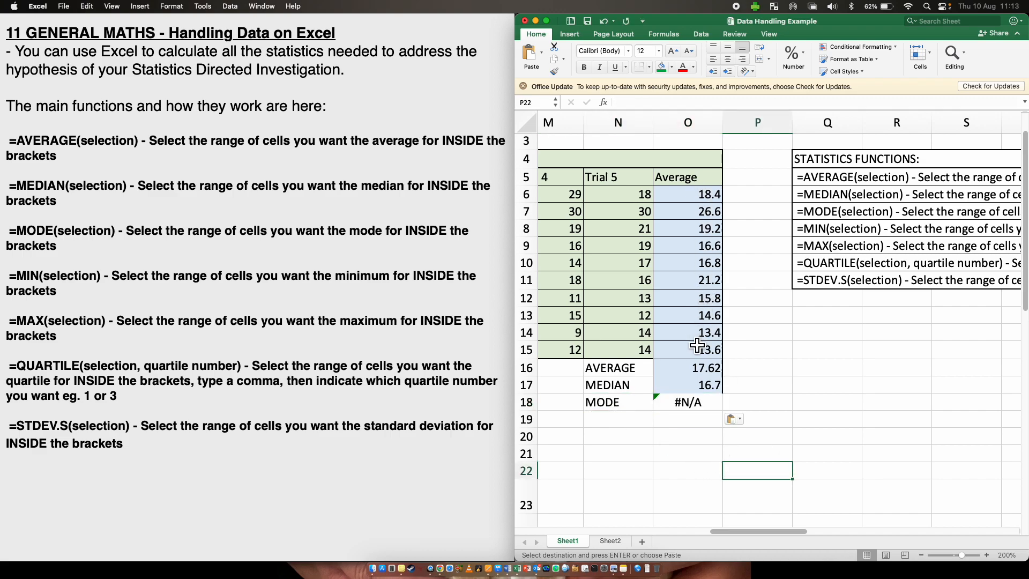
scroll(696, 345, left, 10)
drag(607, 364, 611, 399)
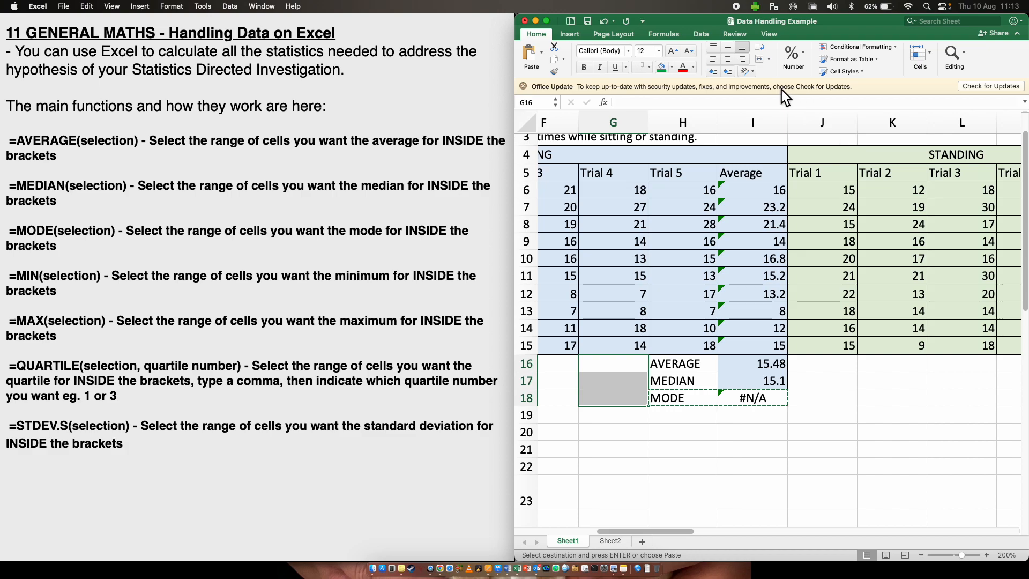
click(873, 441)
scroll(873, 441, left, 5)
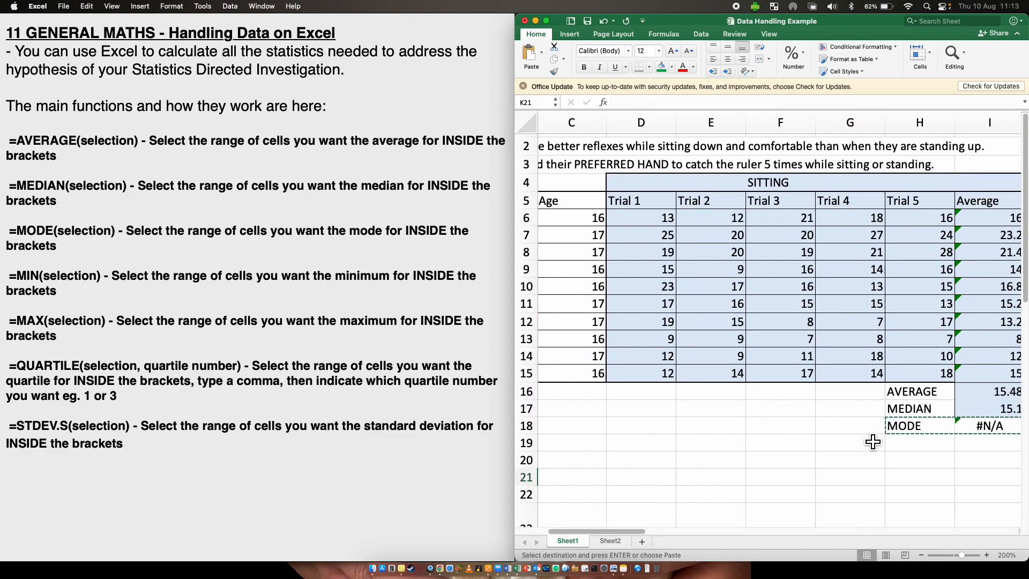
- Enter the labels MIN, Q1, MED, Q3 and MAX down cells H20 to H24
scroll(873, 441, down, 7)
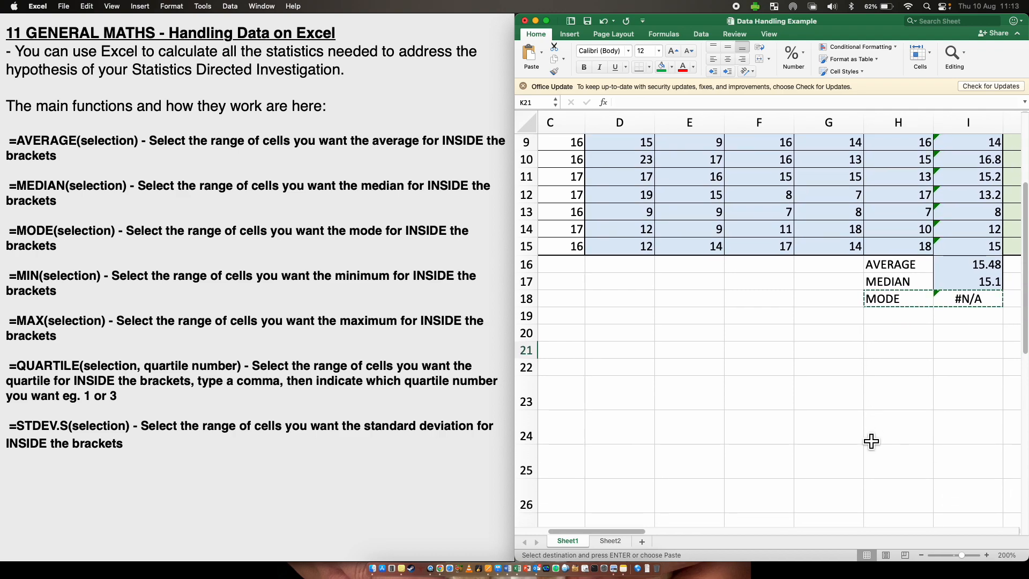
scroll(873, 441, down, 2)
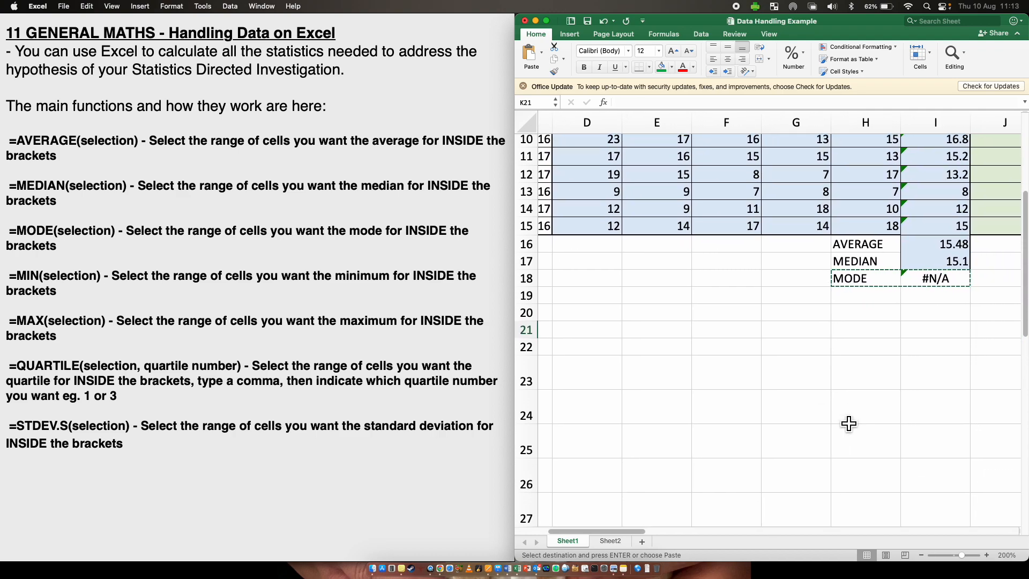
click(847, 315)
text(MIN)
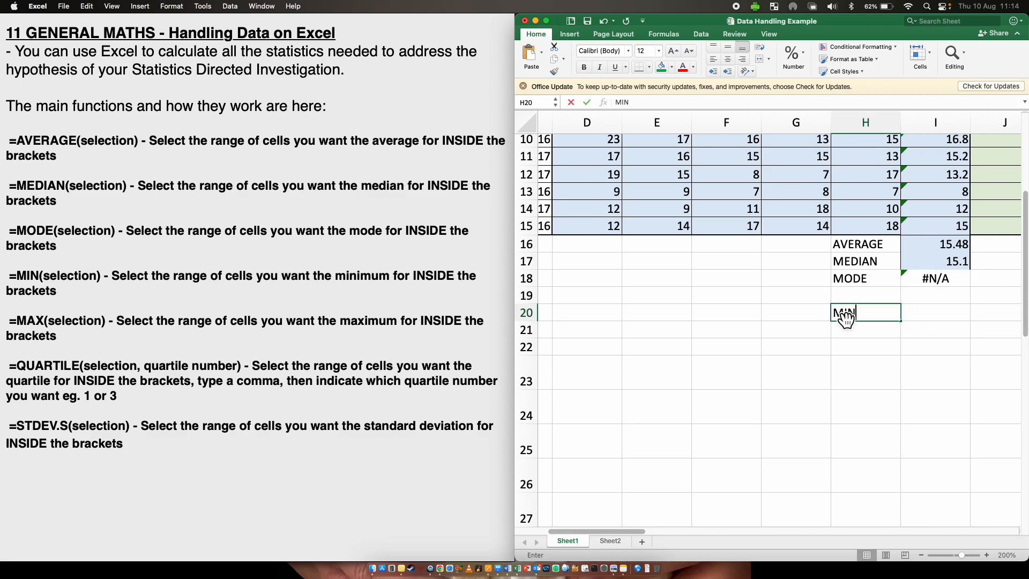
key(Return)
text(Q1)
key(Return)
text(MED)
key(Return)
text(Q3)
key(Return)
text(Ma)
key(BackSpace)
text(AX)
key(Return)
- Enter =MIN(I6:I15) in I20 to find the minimum sitting average
click(917, 314)
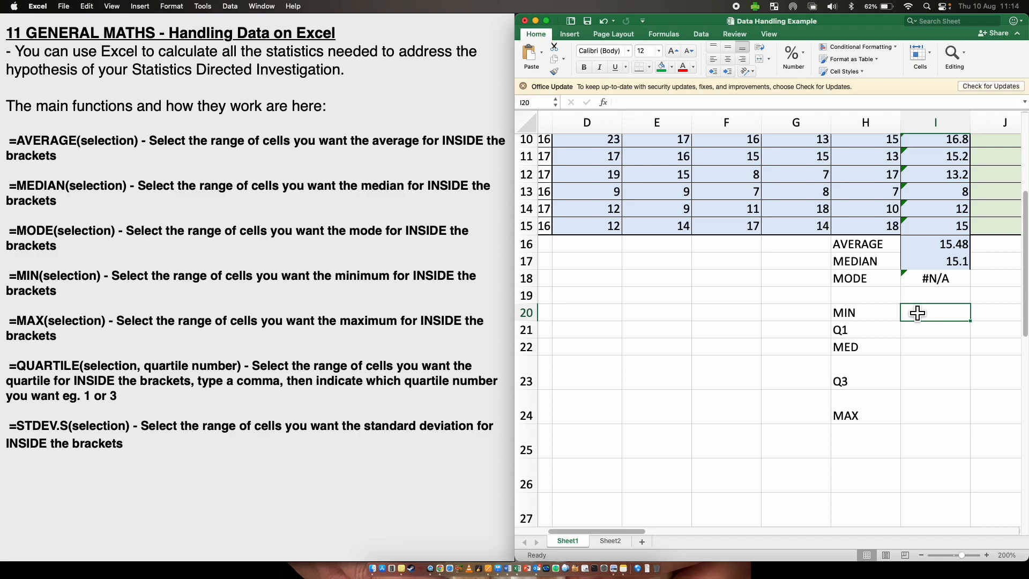
text(=MIN)
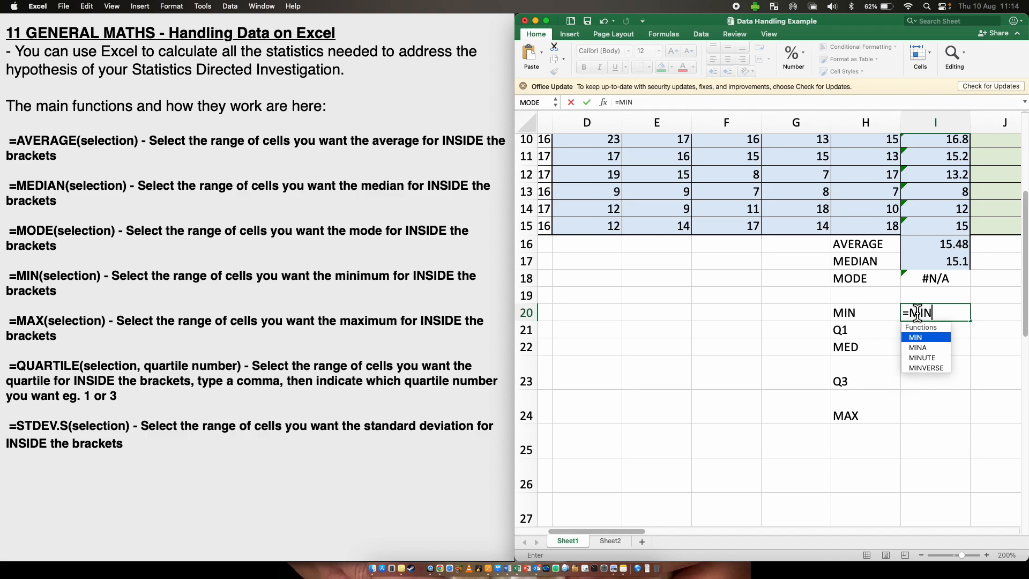
double_click(927, 337)
scroll(945, 181, up, 5)
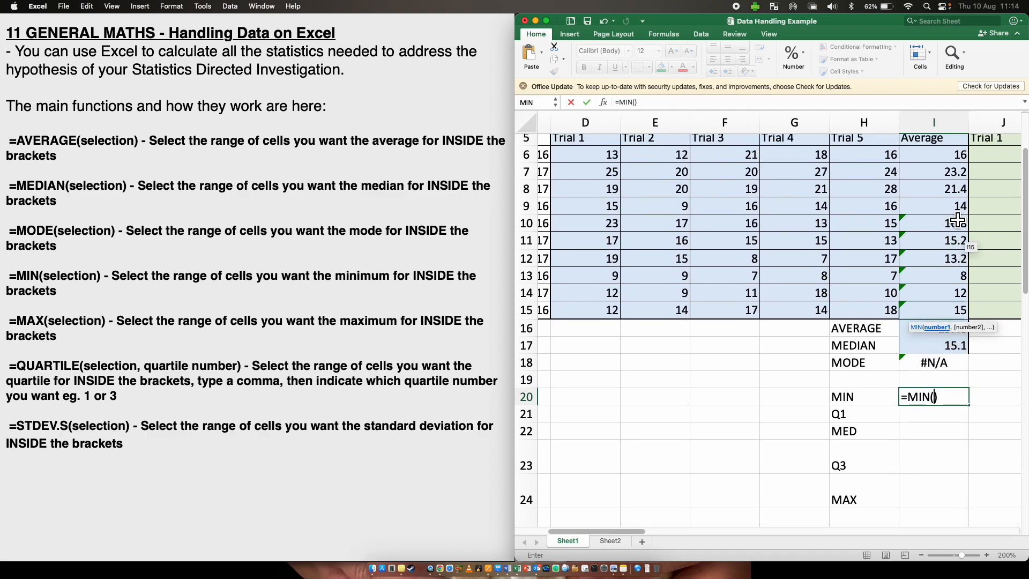
drag(945, 176, 948, 330)
key(Return)
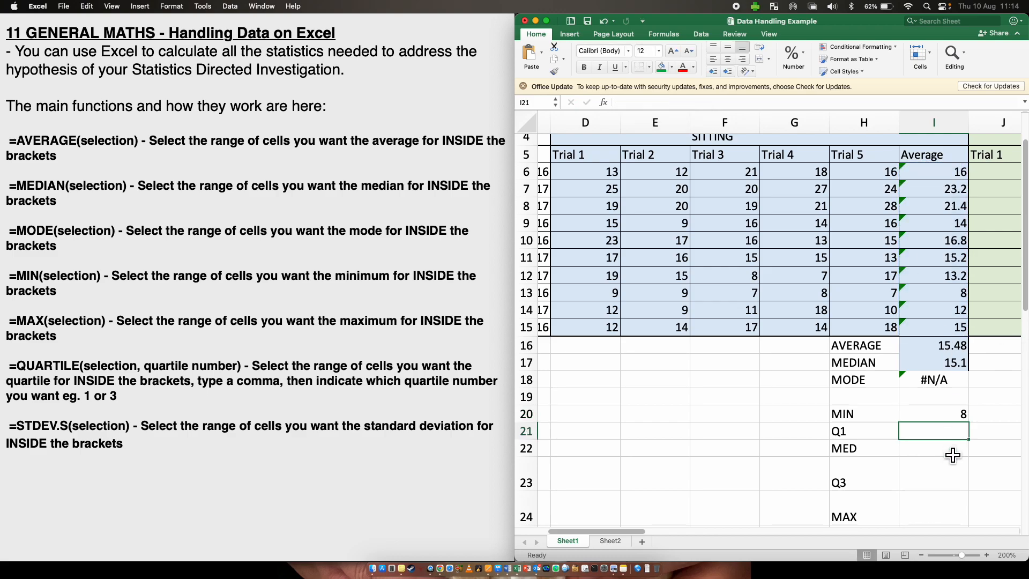
- Enter =MAX(I6:I15) in I24 to find the maximum sitting average
scroll(952, 455, down, 1)
click(933, 471)
text(=MAX)
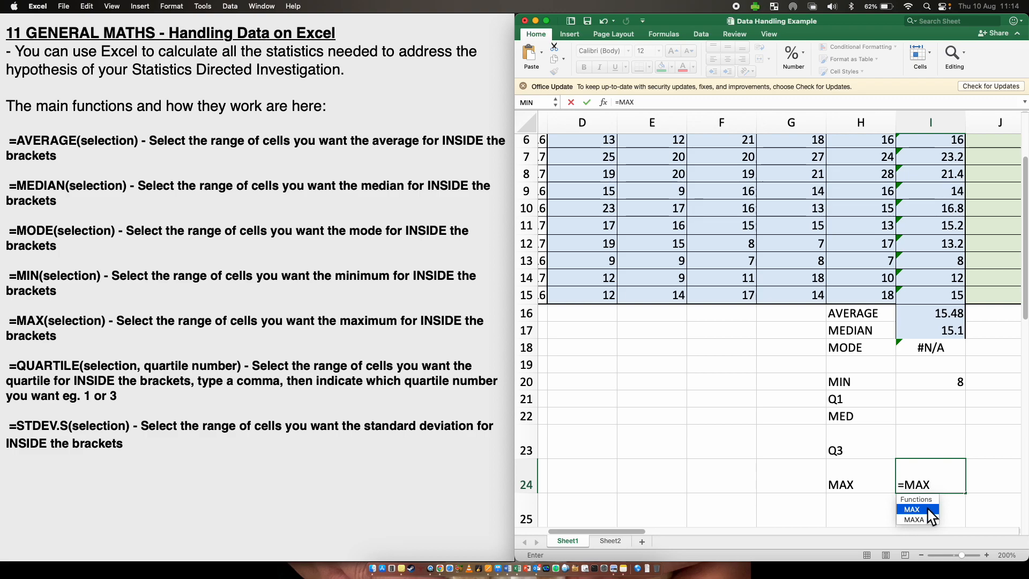
double_click(929, 511)
scroll(944, 200, up, 3)
drag(944, 200, 948, 355)
key(Return)
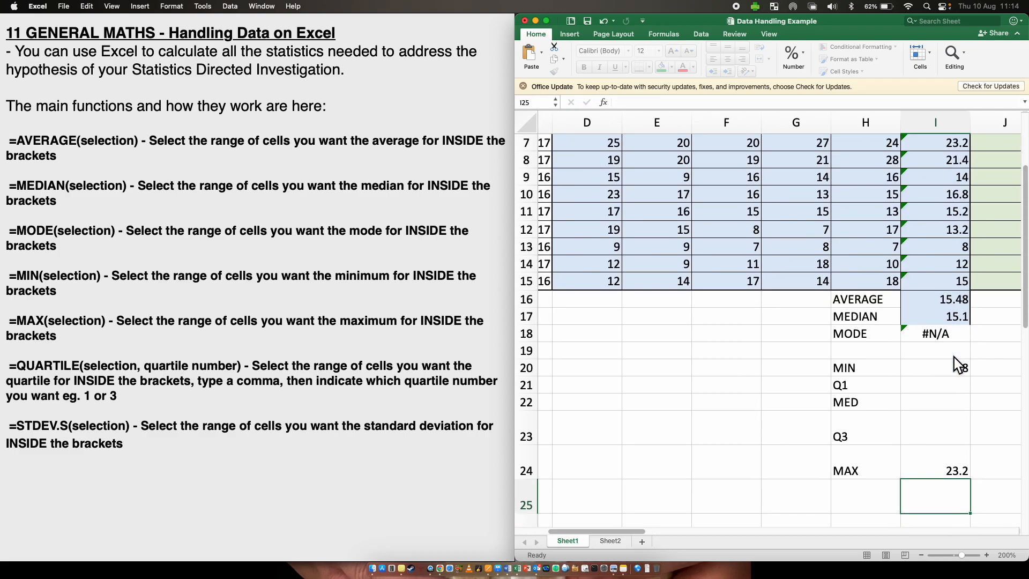
- Enter =QUARTILE(I6:I15, 1) in I21 to find the first quartile of the sitting averages
scroll(956, 364, down, 1)
click(929, 372)
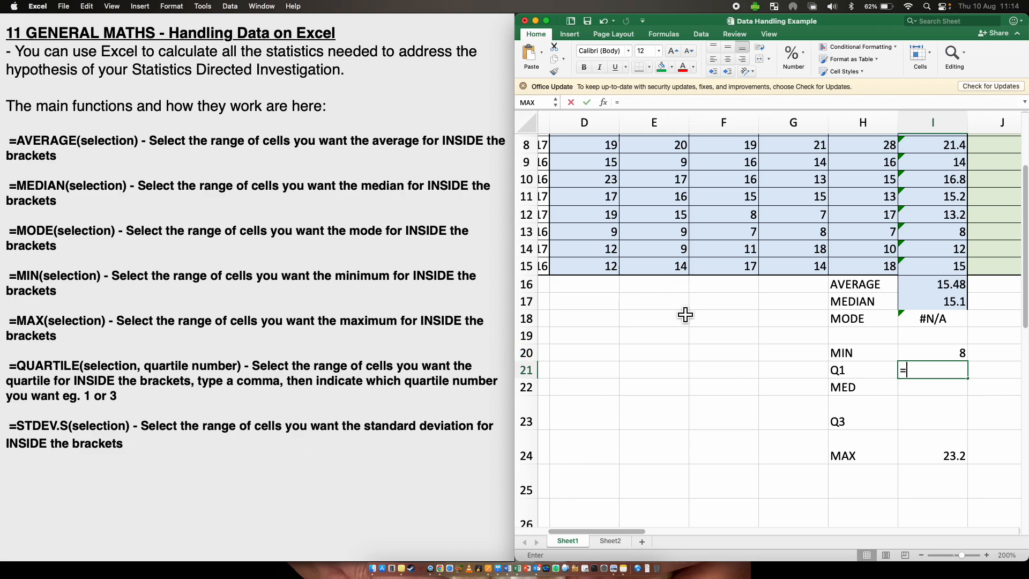
text(QU)
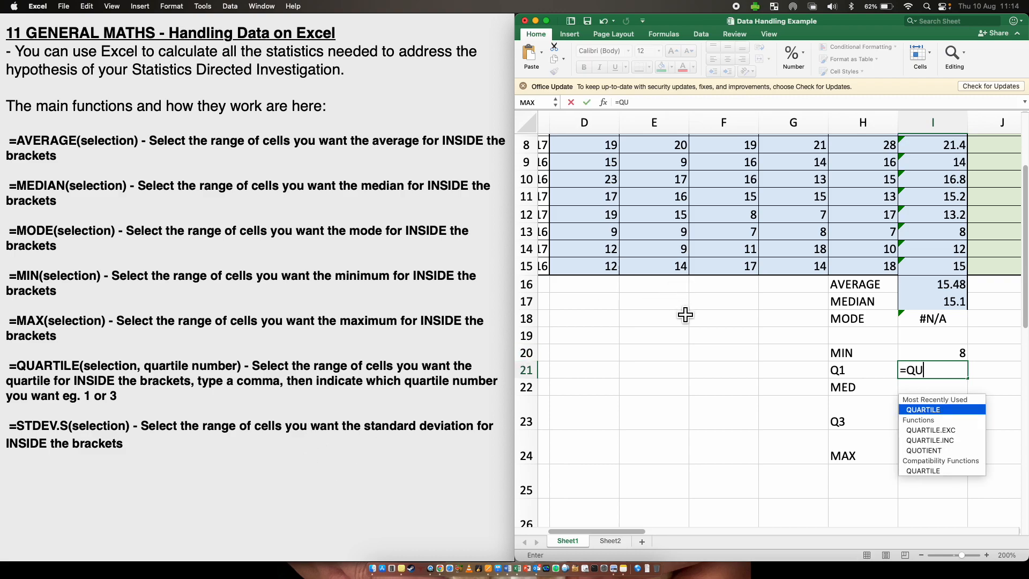
text(ART)
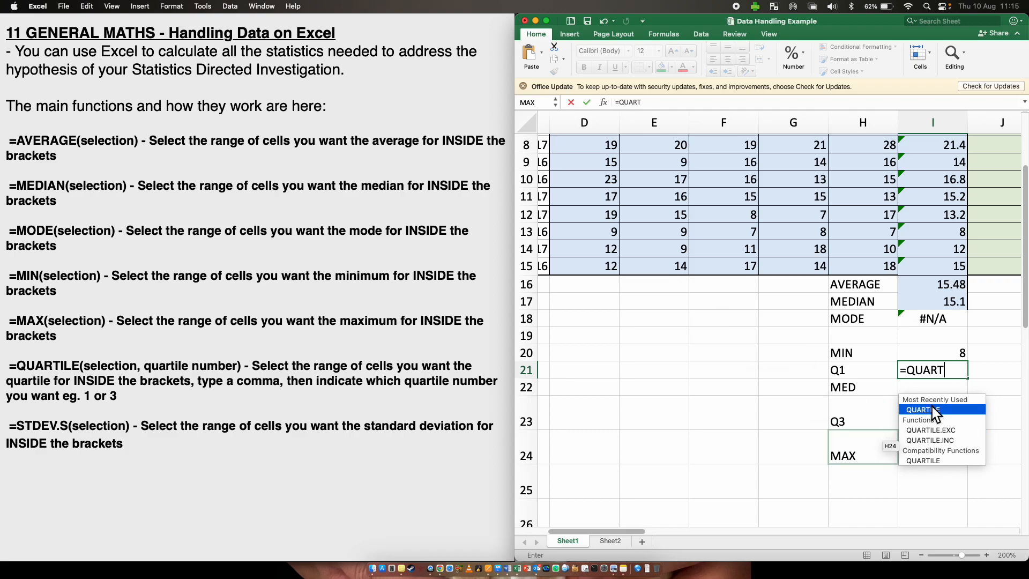
double_click(949, 409)
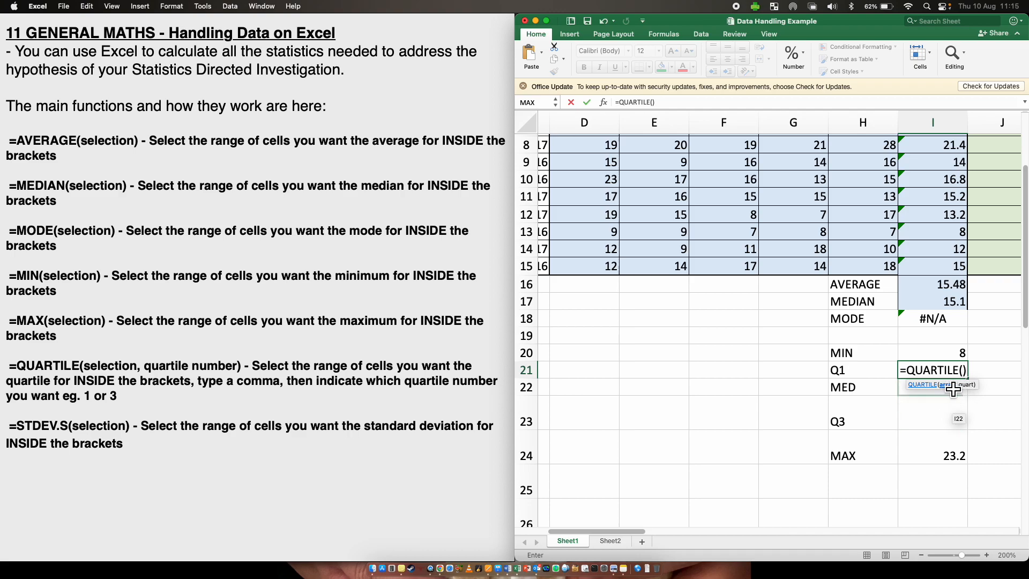
scroll(976, 404, up, 3)
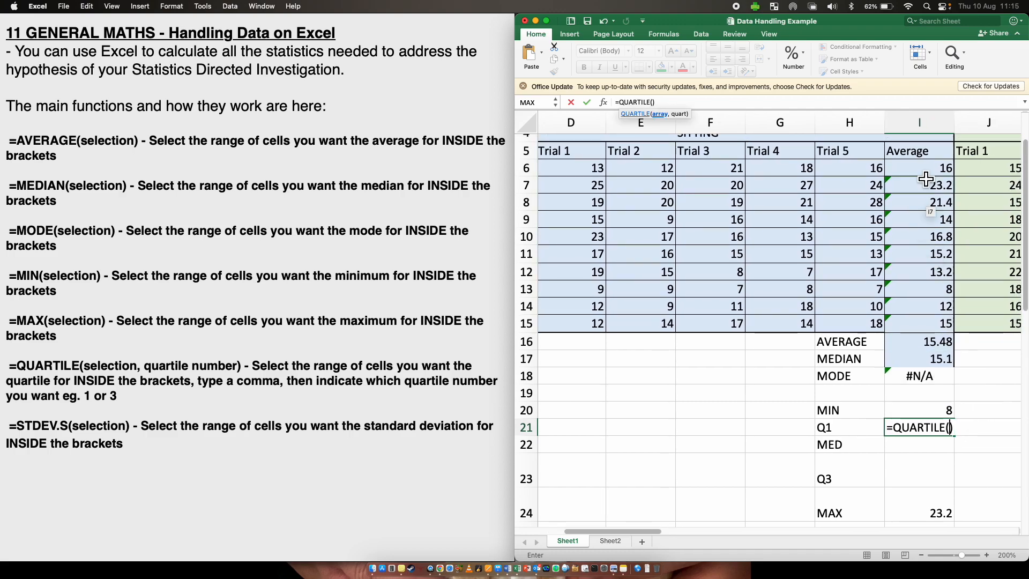
drag(923, 170, 918, 322)
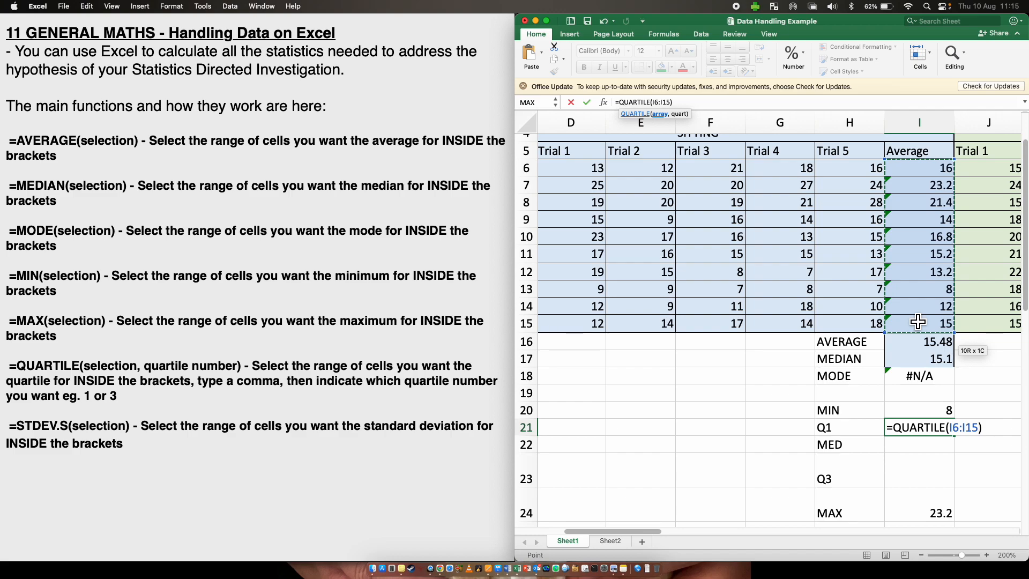
text(,)
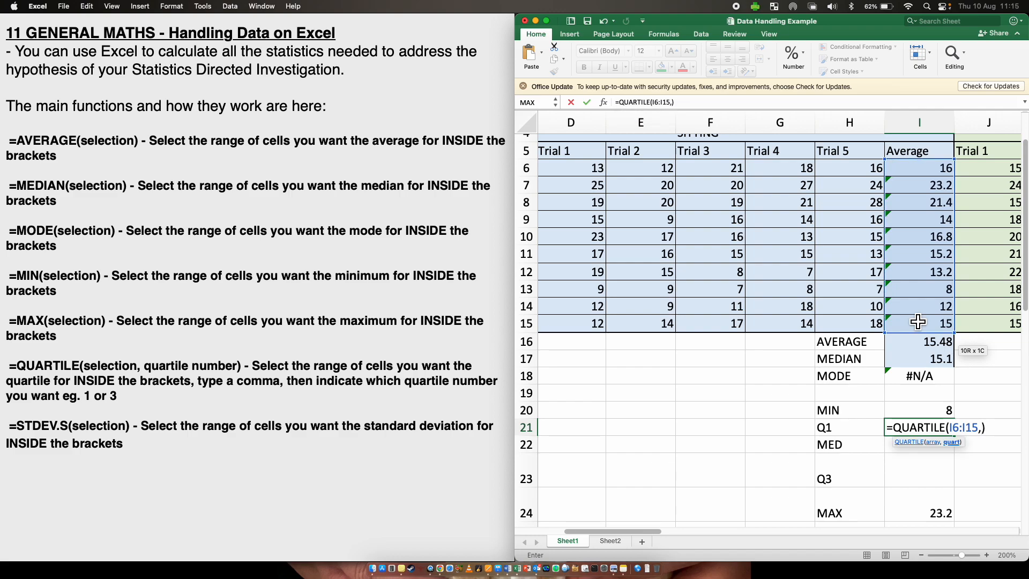
text( 1))
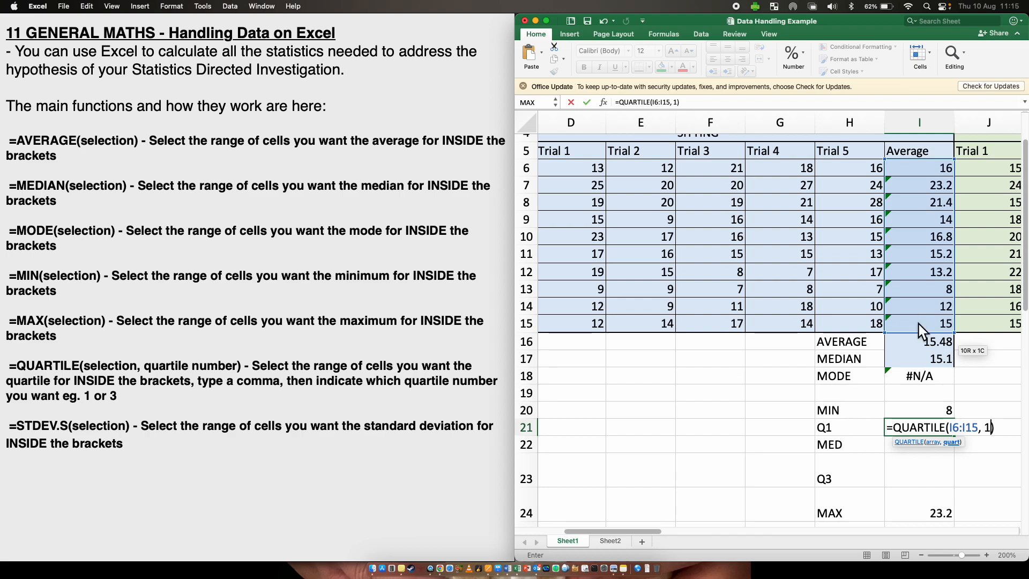
key(Return)
- Enter =MEDIAN(I6:I15) in I22 for the median of the sitting averages
text(=M)
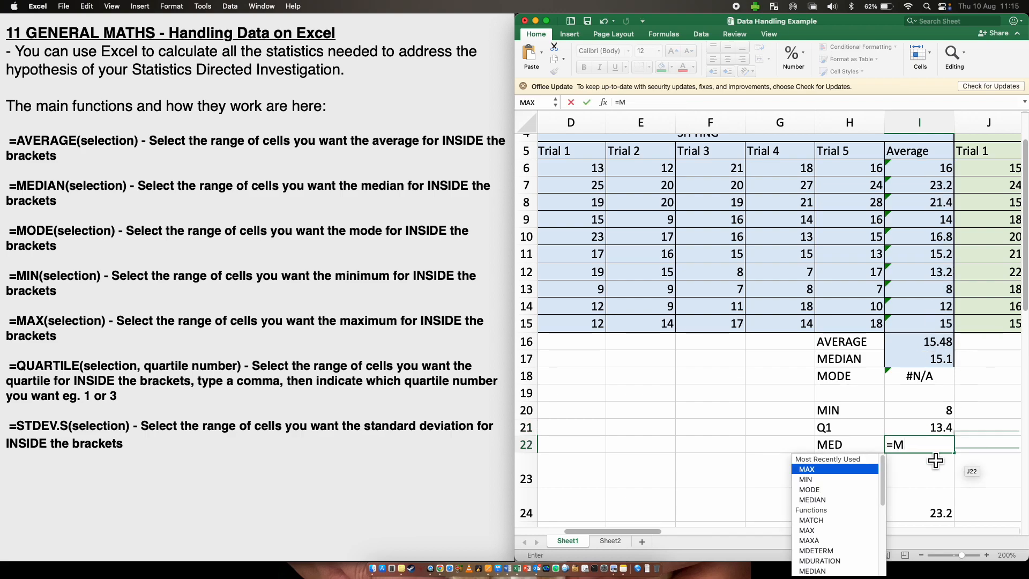
double_click(819, 500)
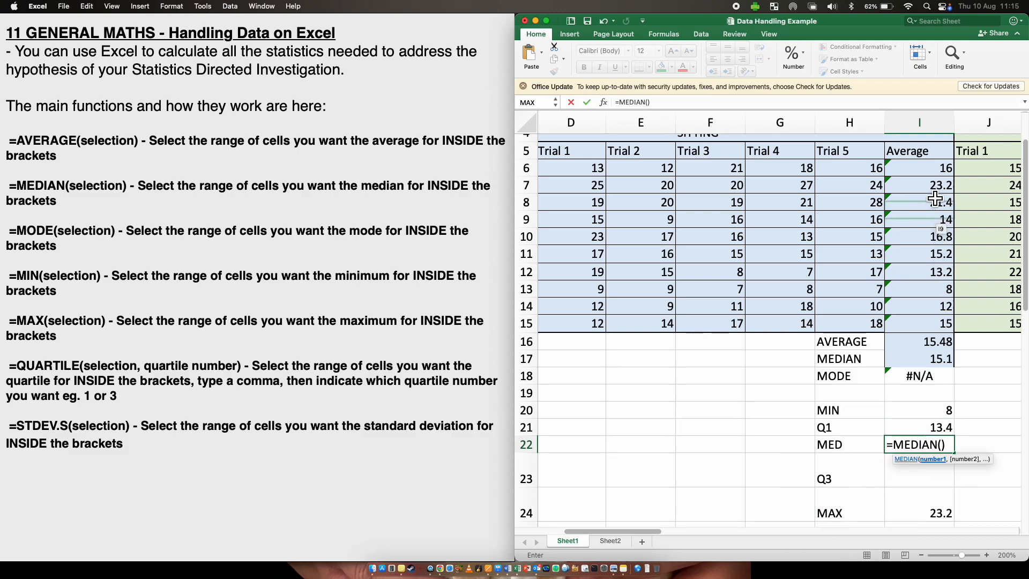
drag(940, 169, 932, 319)
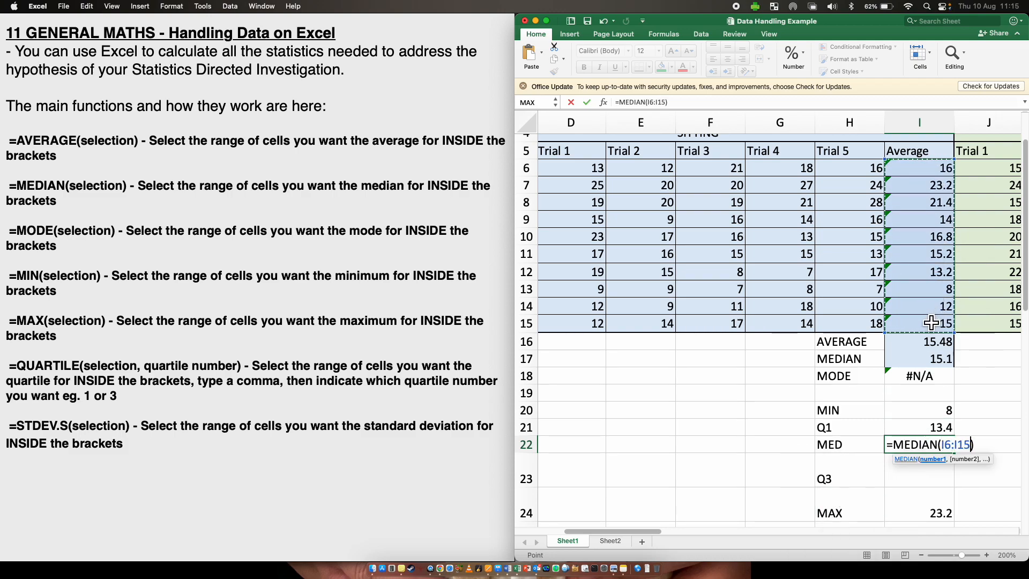
key(Return)
- Enter =QUARTILE(I6:I15, 3) in I23 to find the third quartile of the sitting averages
scroll(902, 427, down, 1)
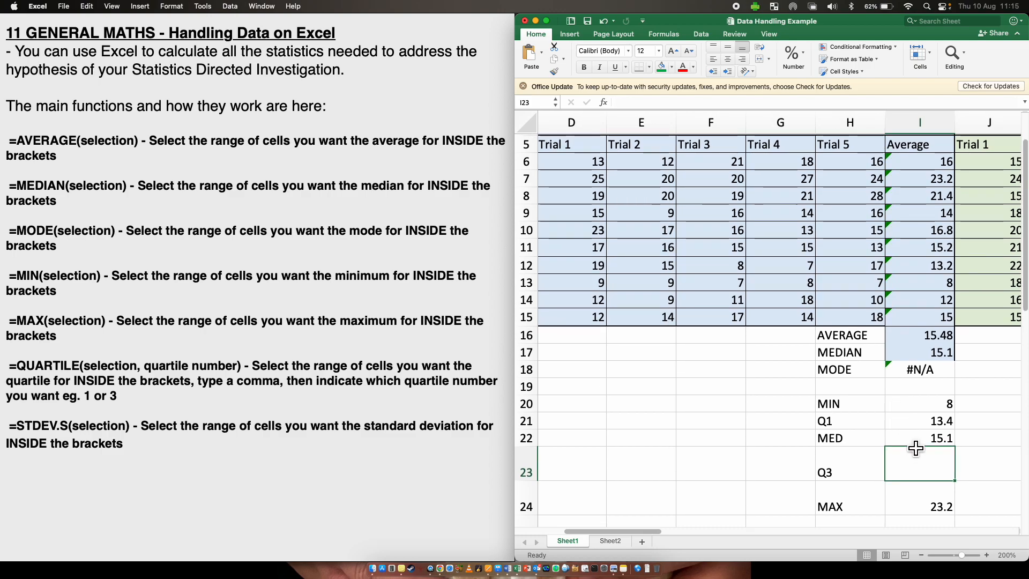
text(=)
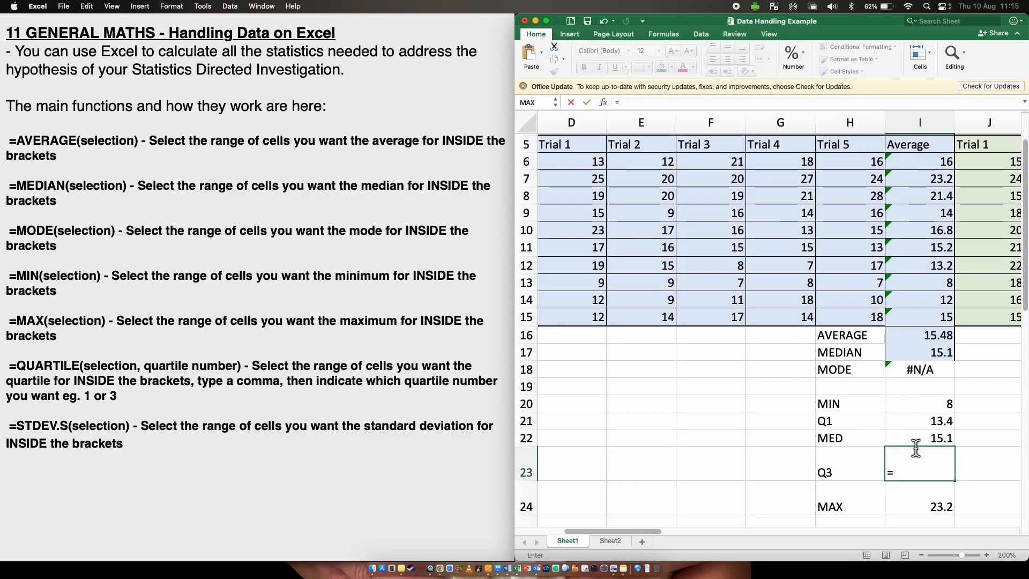
text(QUAR)
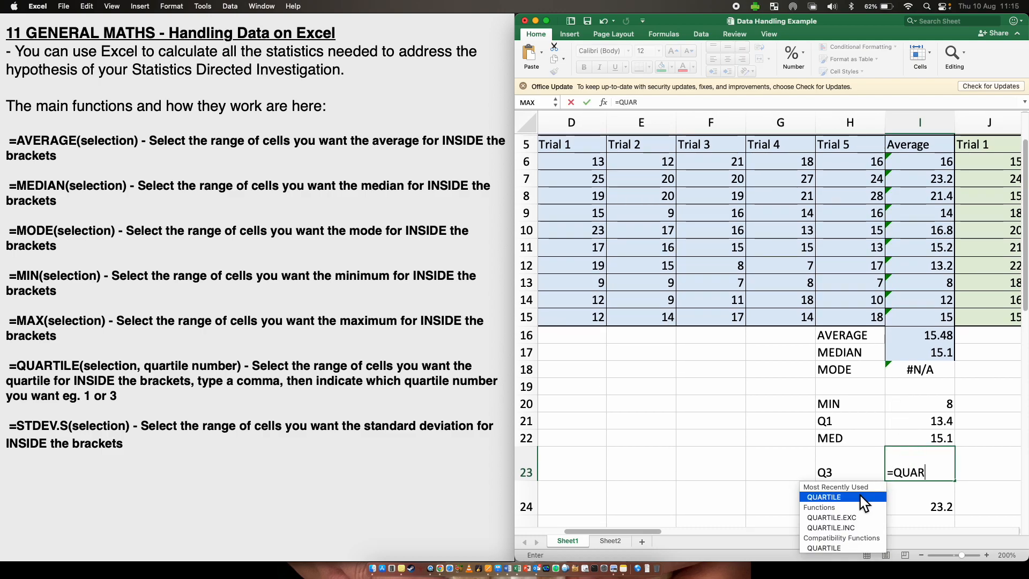
double_click(860, 497)
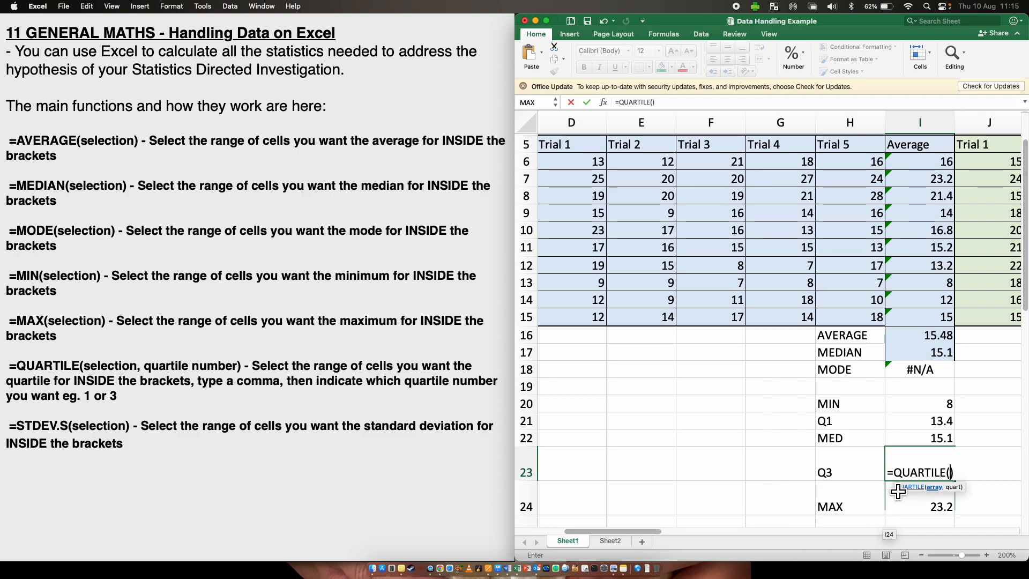
drag(914, 156, 929, 314)
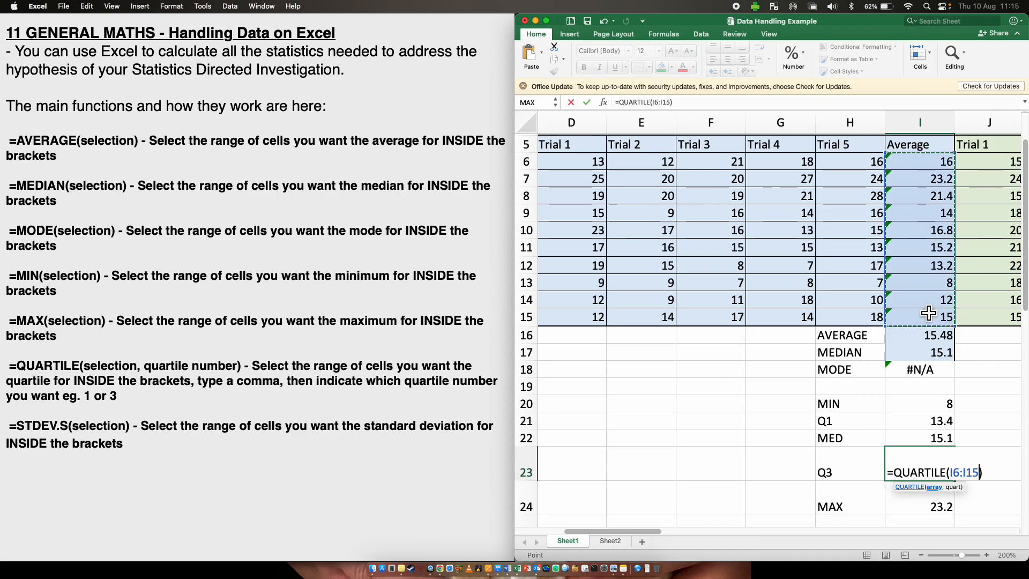
text(, 3)
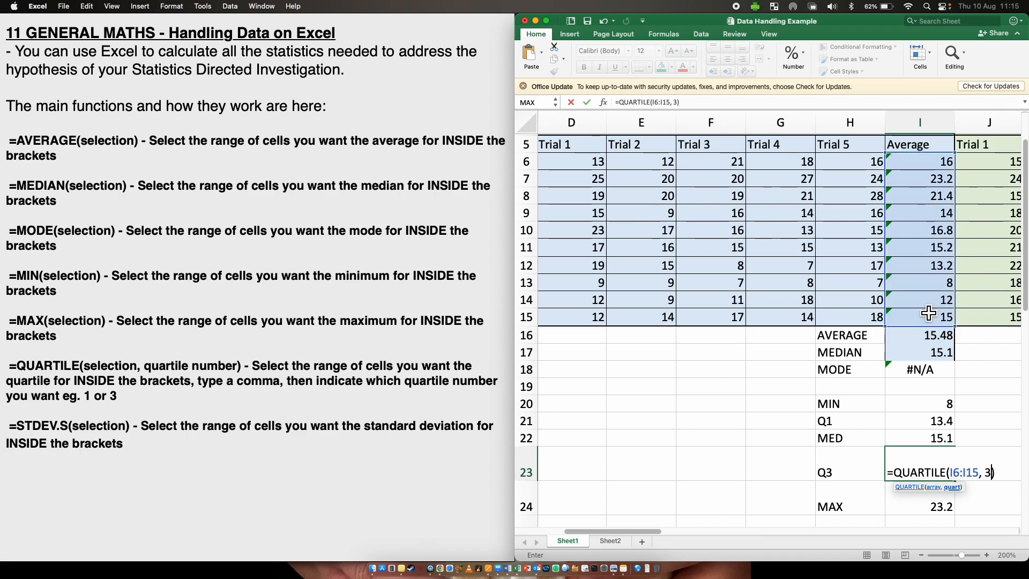
key(Return)
- Copy the five-number summary labels and formulas from H20:I24 into N20:O24 for the standing data
scroll(922, 322, down, 2)
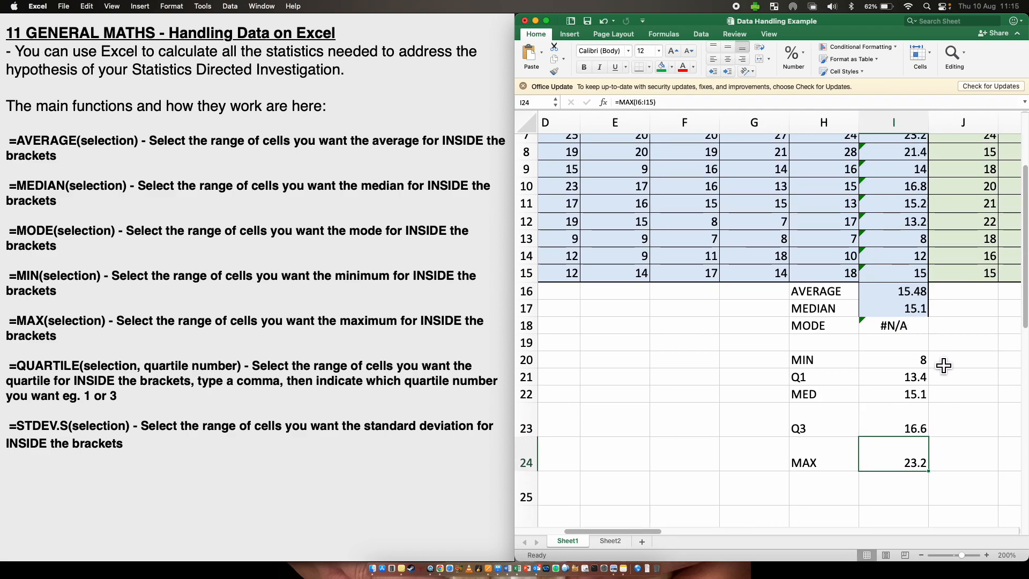
drag(807, 360, 872, 455)
key(super+c)
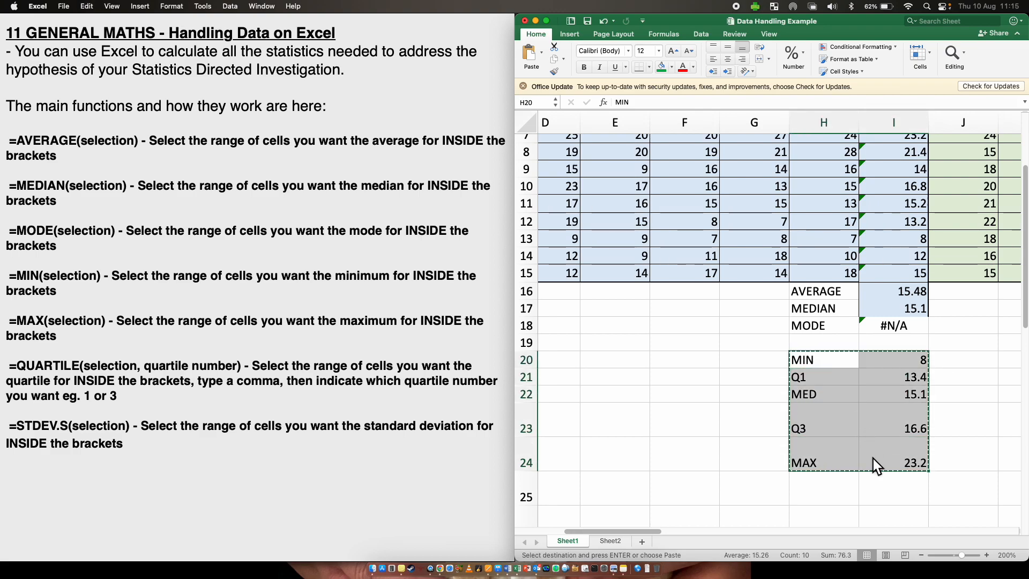
scroll(873, 465, right, 5)
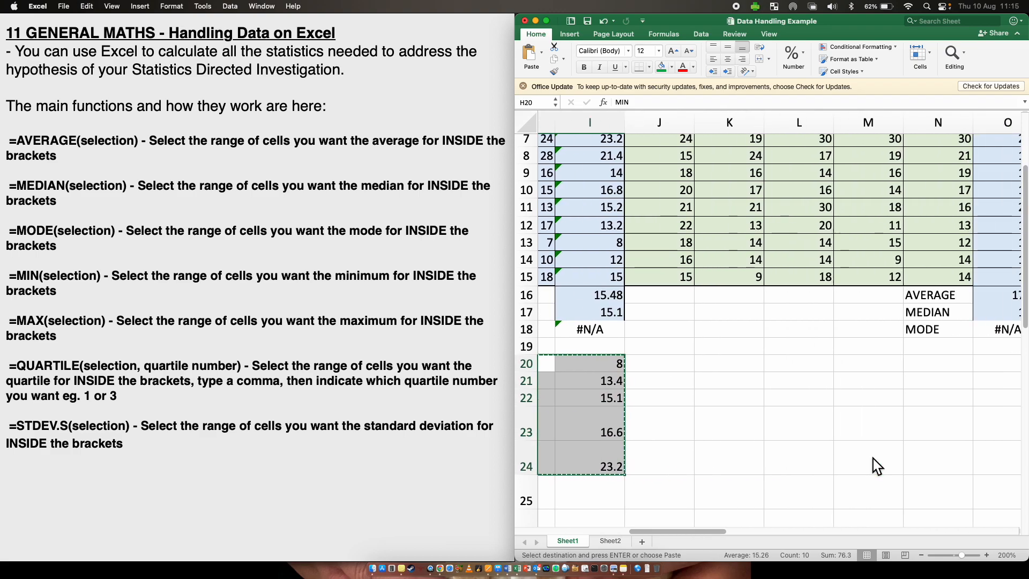
click(927, 362)
key(super+v)
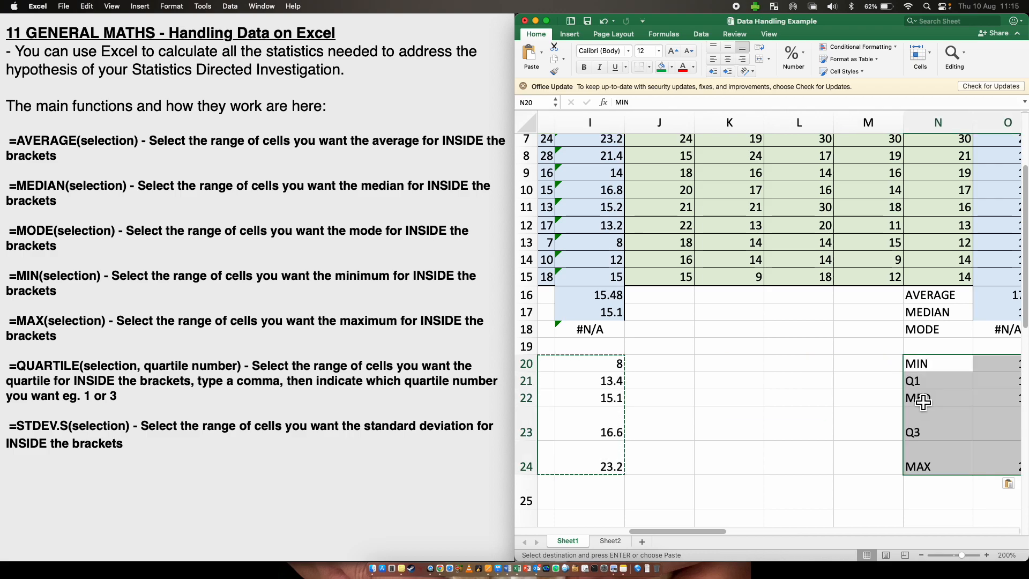
scroll(827, 416, right, 1)
click(810, 434)
scroll(809, 434, right, 4)
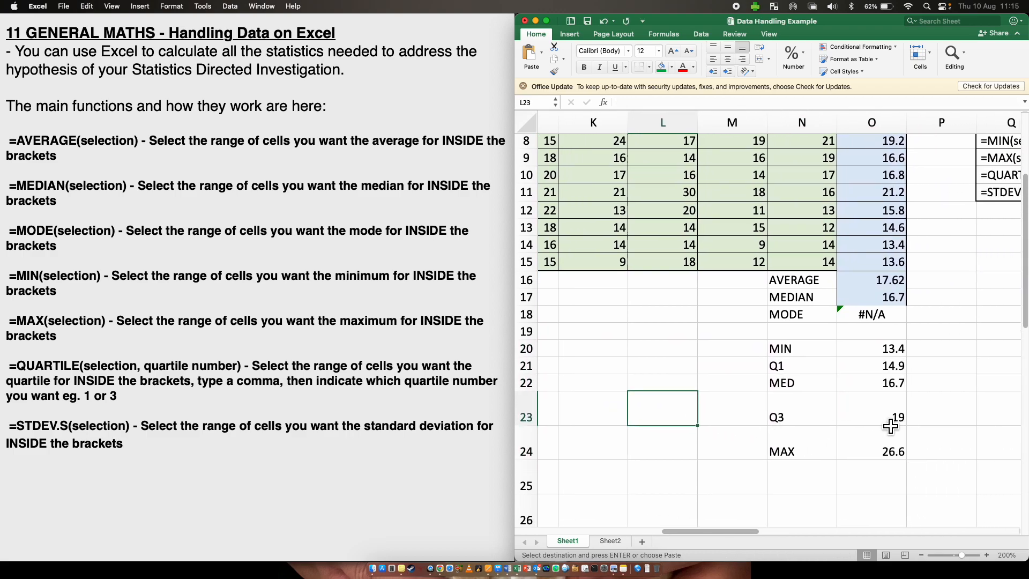
scroll(888, 425, left, 6)
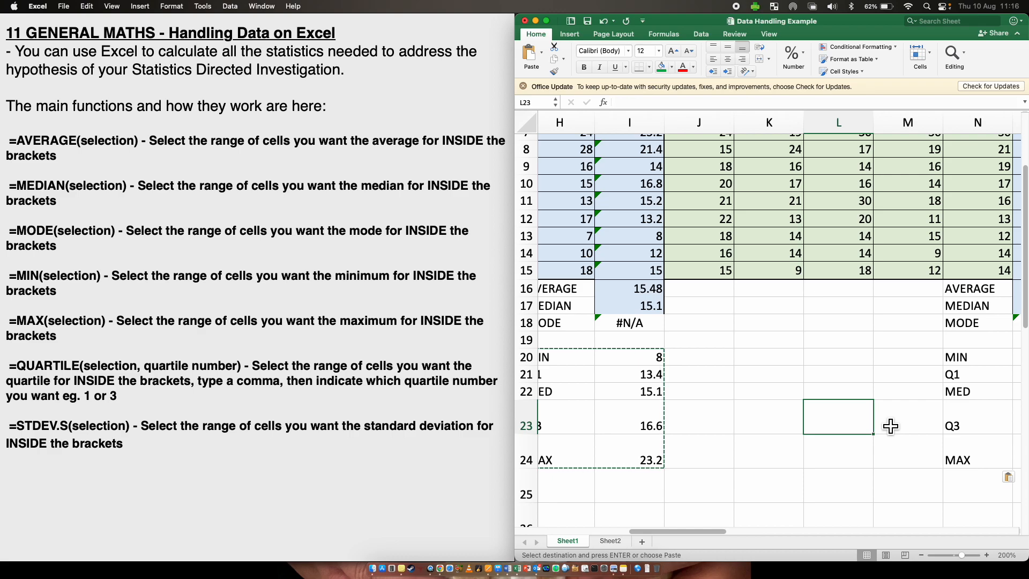
- Scroll through the data table to review the students' sex, age and trial columns
scroll(890, 426, up, 6)
scroll(890, 426, left, 5)
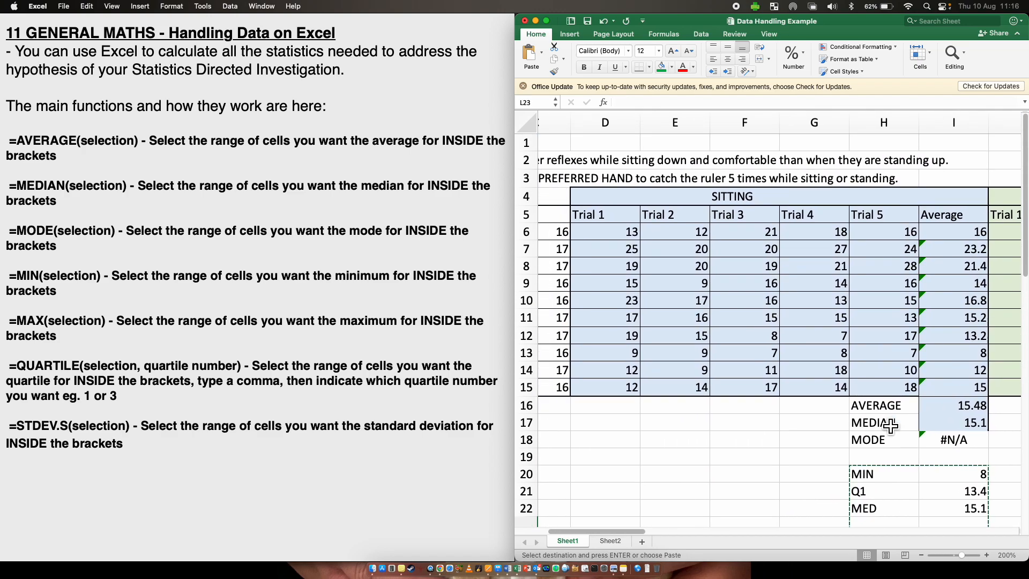
scroll(794, 367, right, 1)
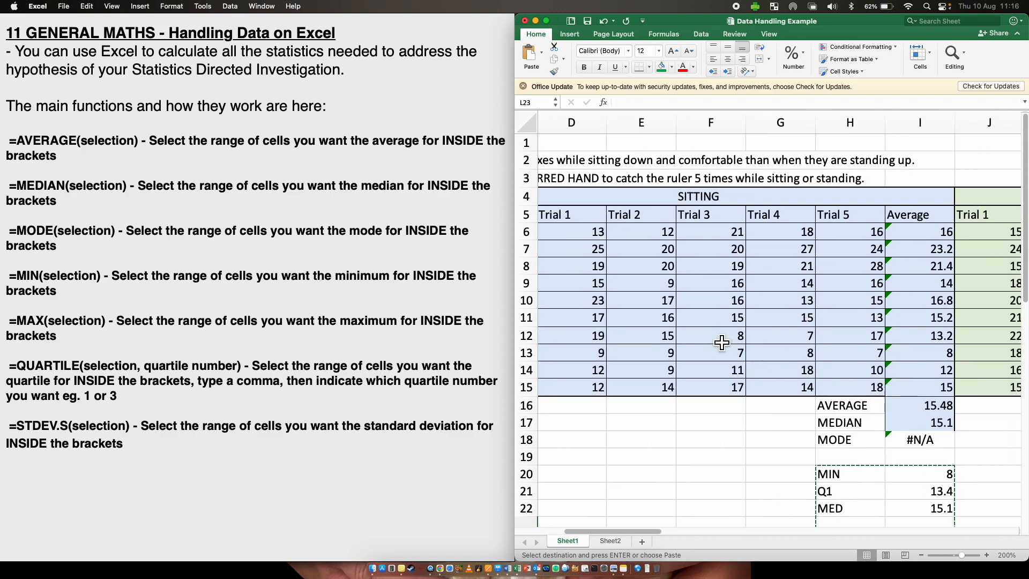
scroll(697, 332, right, 2)
scroll(691, 290, right, 2)
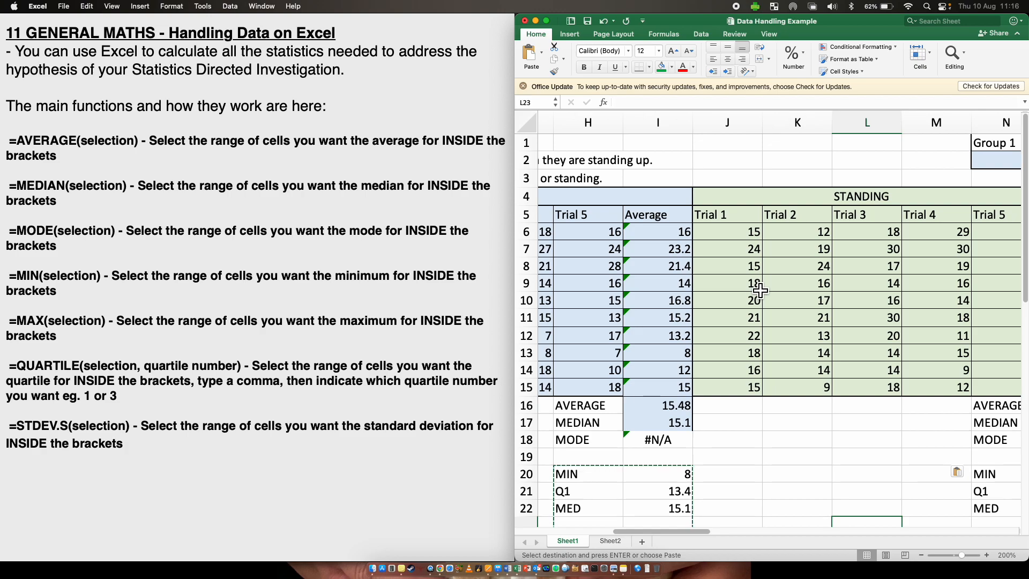
scroll(761, 291, down, 4)
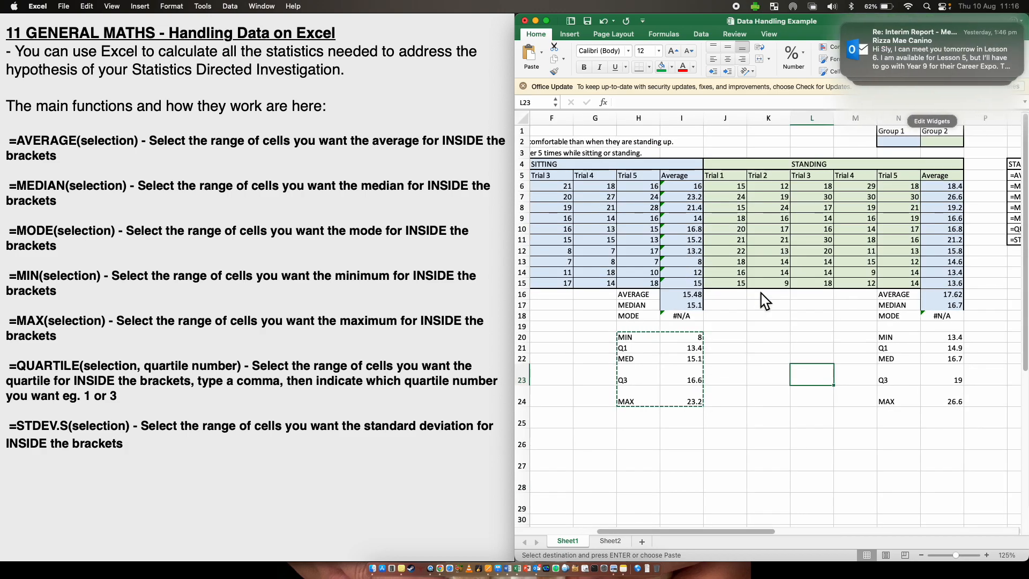
scroll(761, 294, up, 4)
click(760, 306)
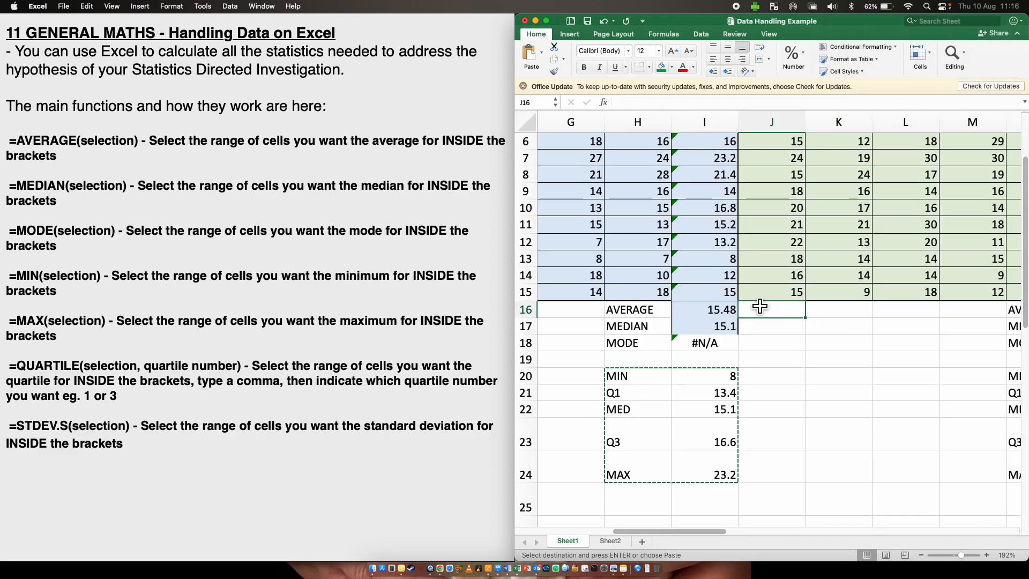
scroll(759, 300, left, 4)
scroll(696, 296, up, 3)
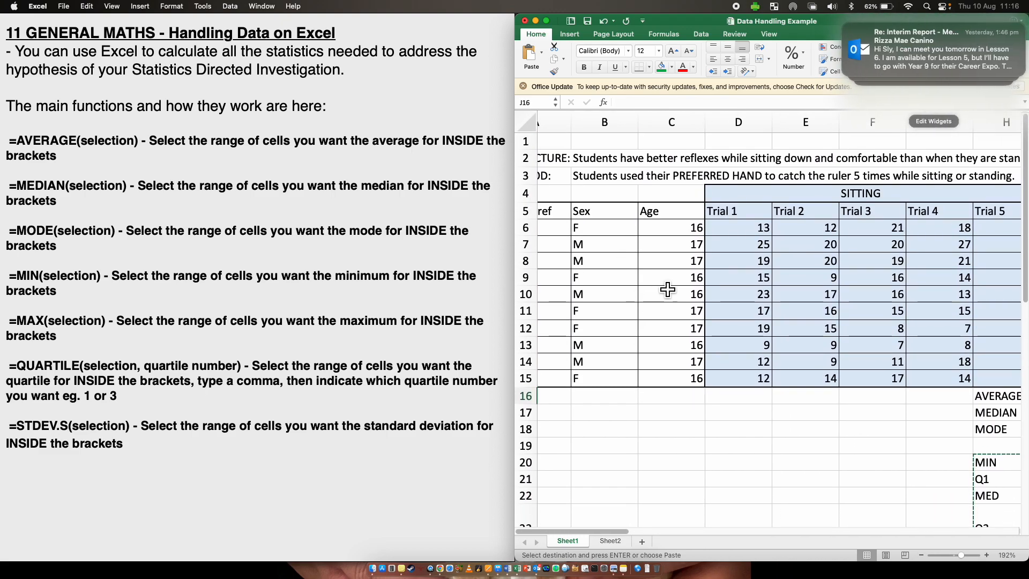
scroll(672, 358, left, 2)
scroll(671, 358, down, 1)
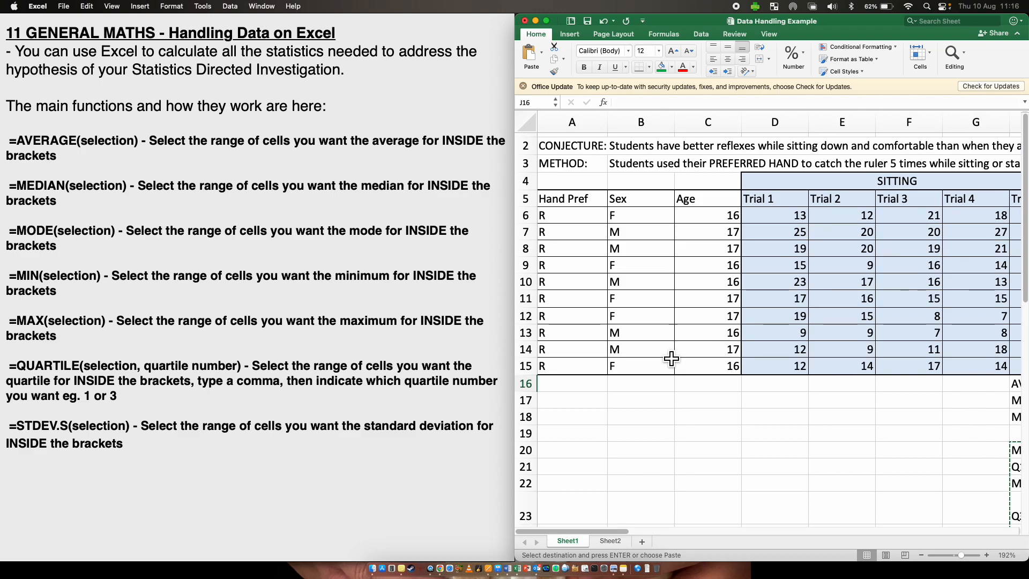
scroll(671, 358, right, 5)
scroll(671, 359, left, 1)
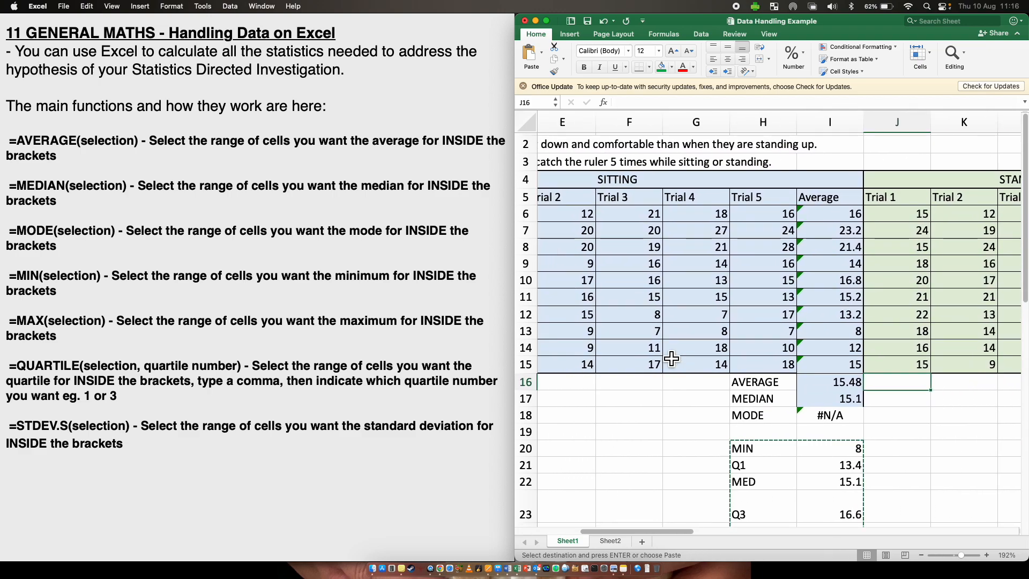
scroll(672, 358, up, 1)
scroll(672, 358, left, 3)
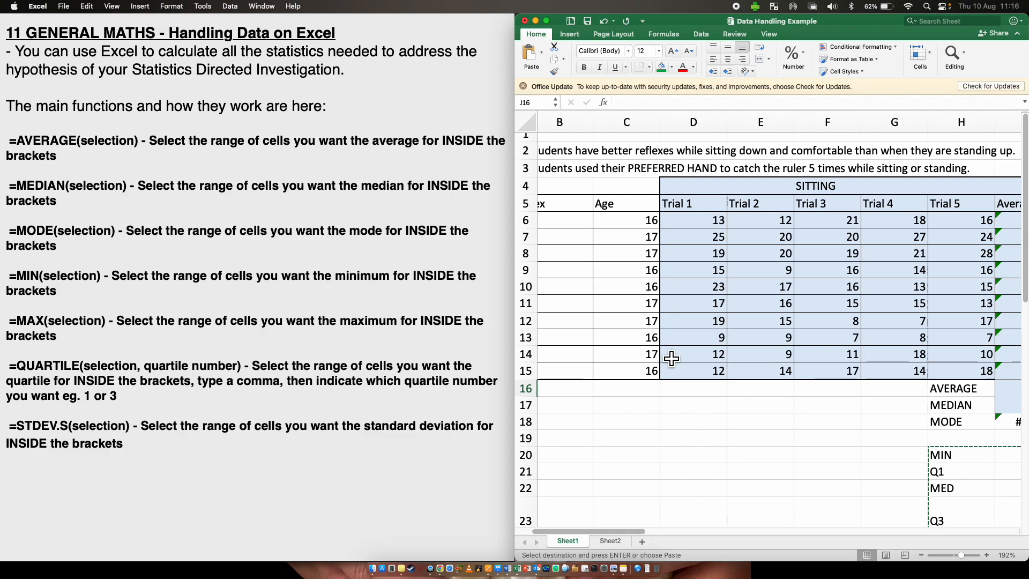
scroll(671, 358, left, 2)
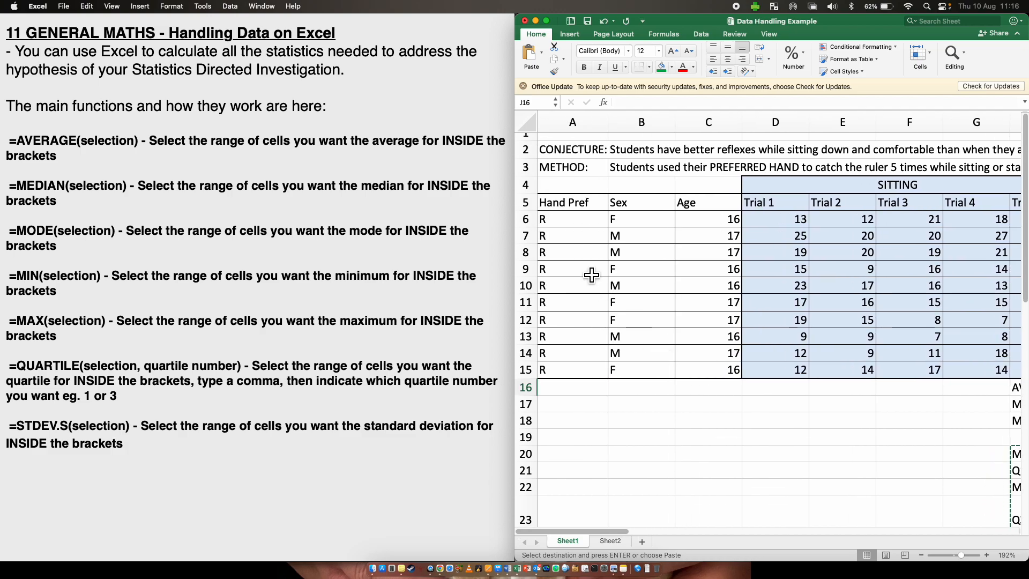
- Select the female students' rows 6, 9, 11, 12 and 15 and paste them starting at row 29
click(527, 219)
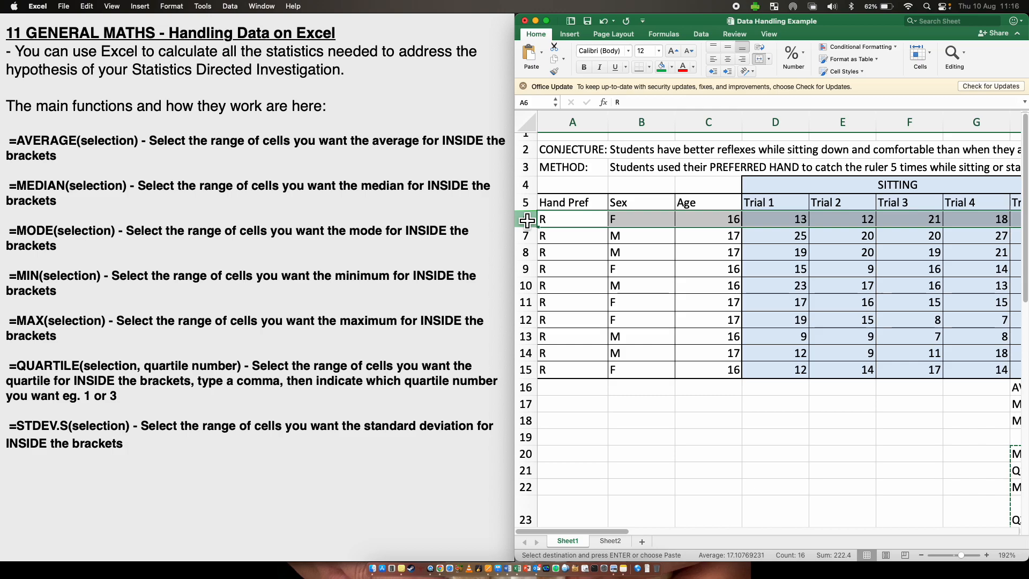
super+click(527, 270)
super+click(526, 303)
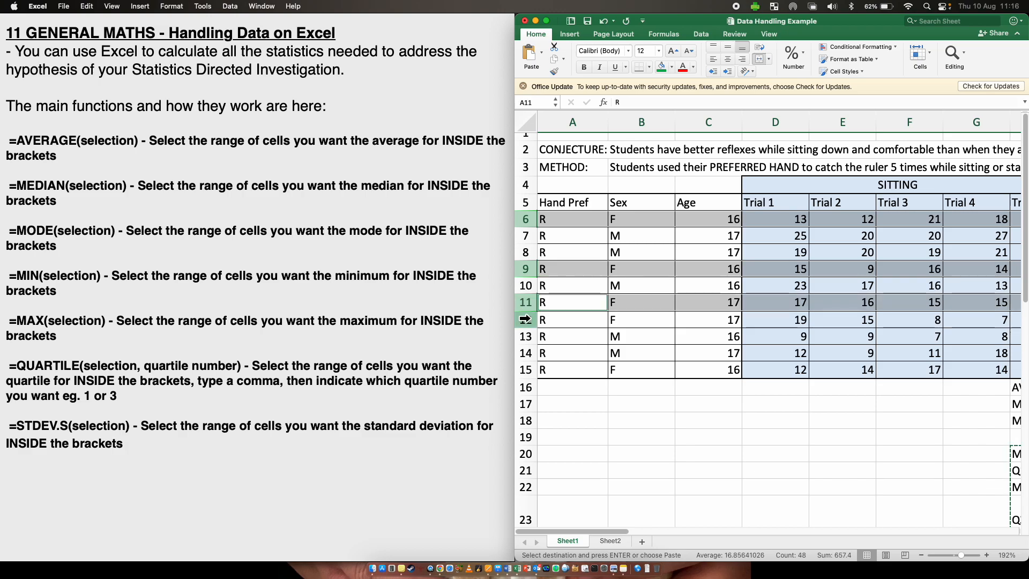
super+click(525, 320)
super+click(525, 370)
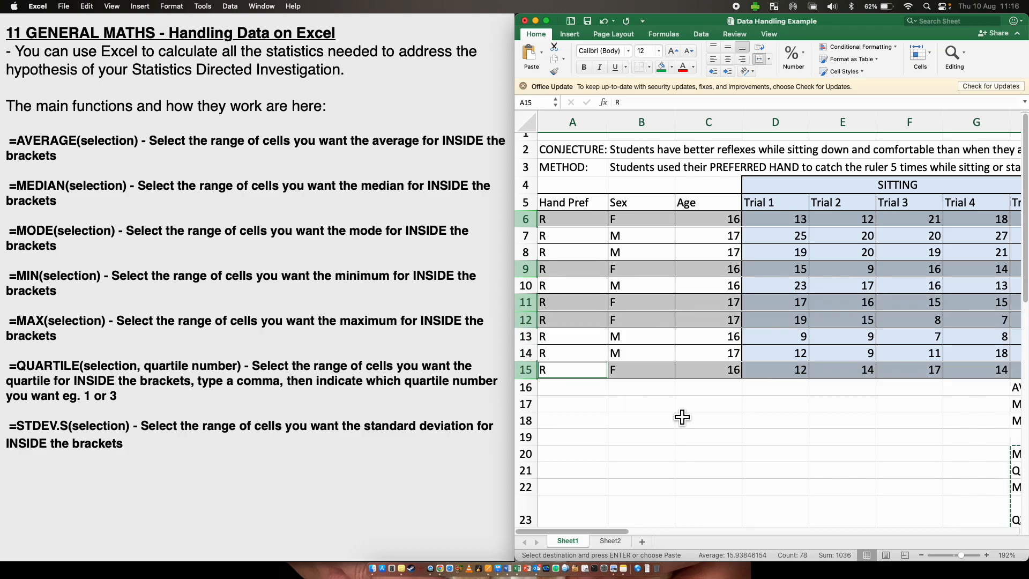
scroll(678, 415, down, 10)
click(590, 345)
click(556, 332)
key(super+v)
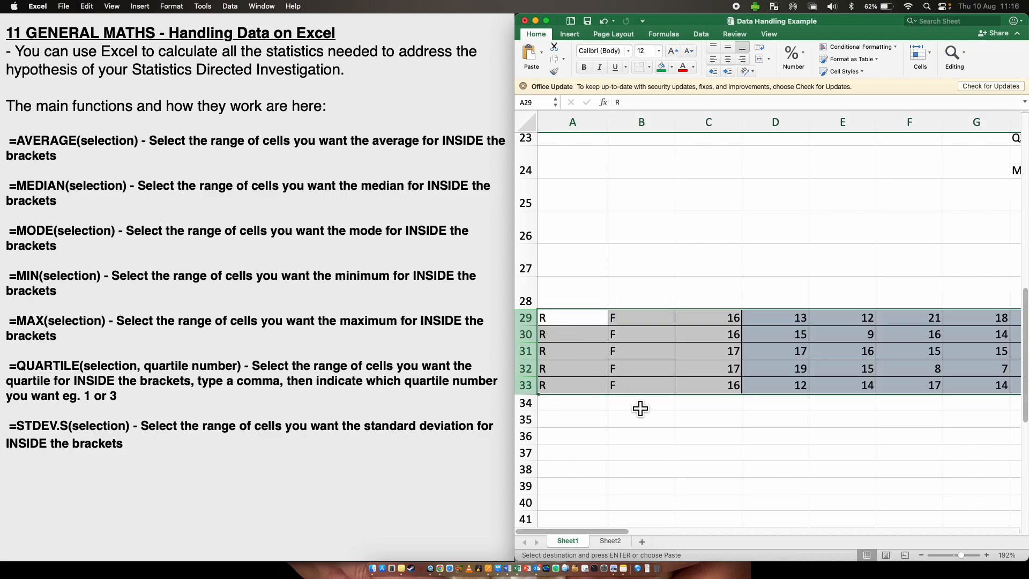
scroll(670, 418, right, 5)
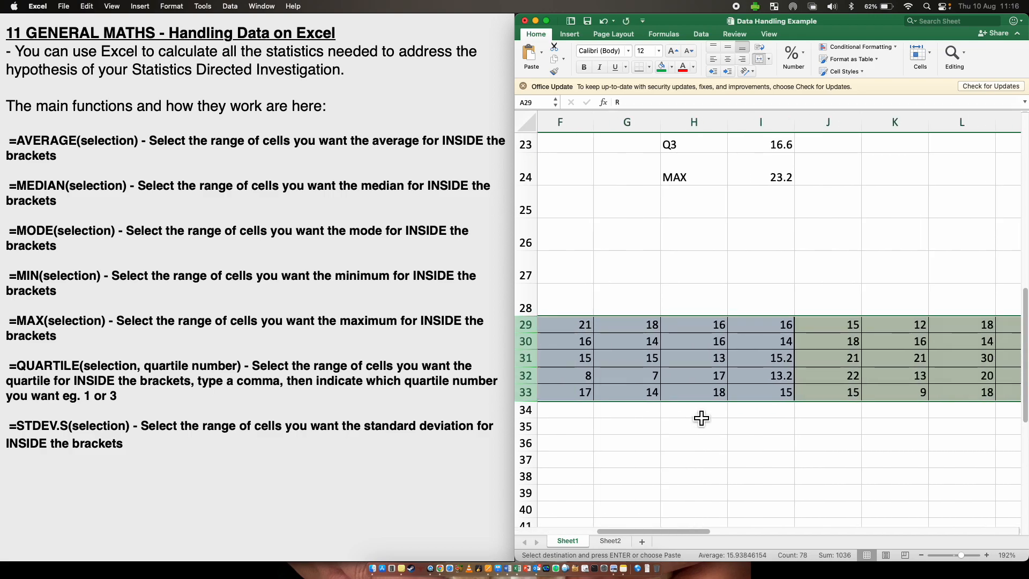